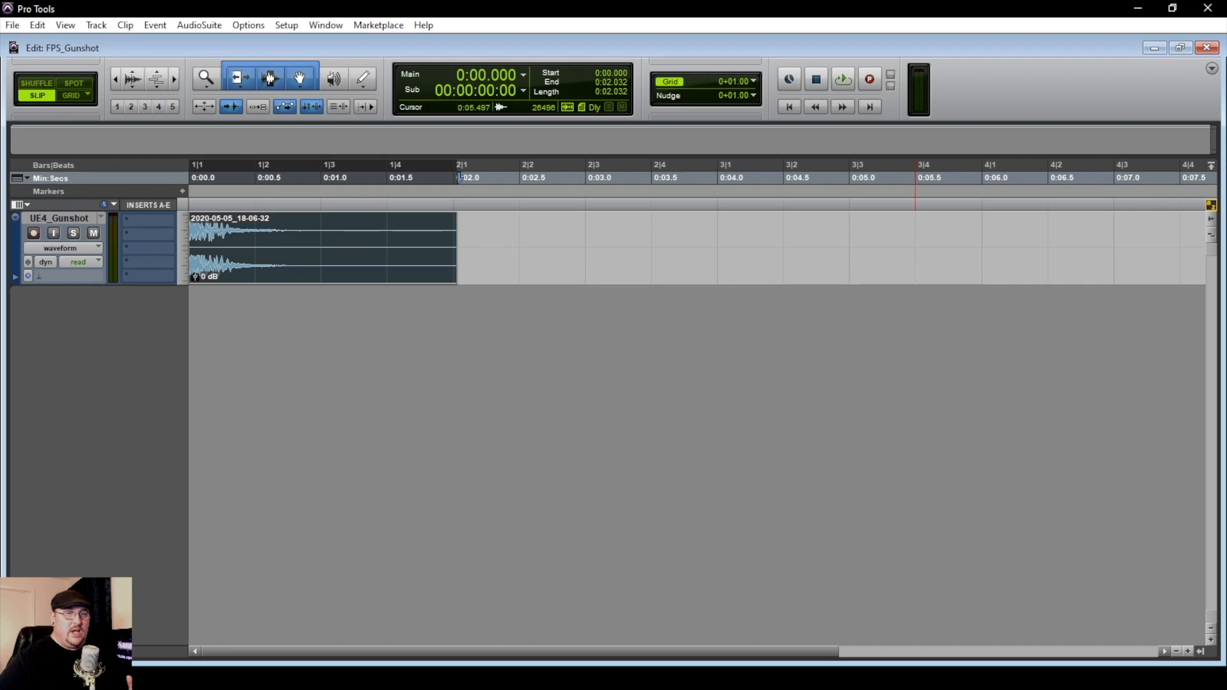
Open the clip list and audition the bass drum, handgun and rifle clips one after another
click(1200, 652)
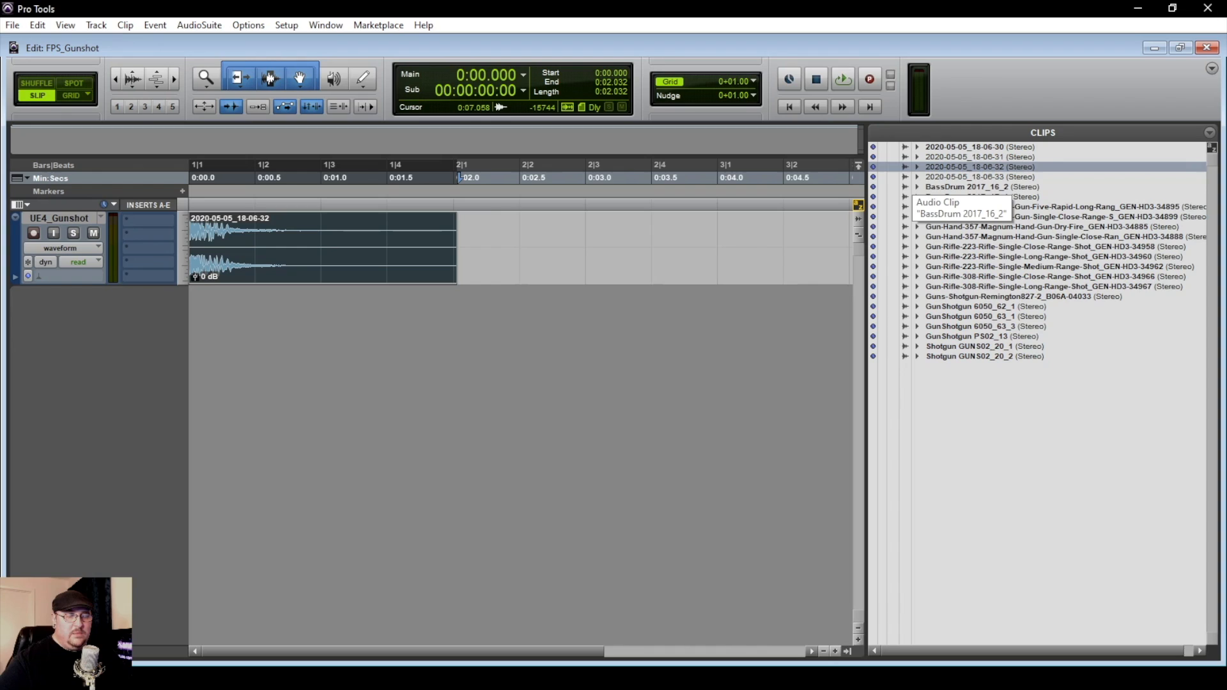
alt+click(911, 186)
alt+click(912, 197)
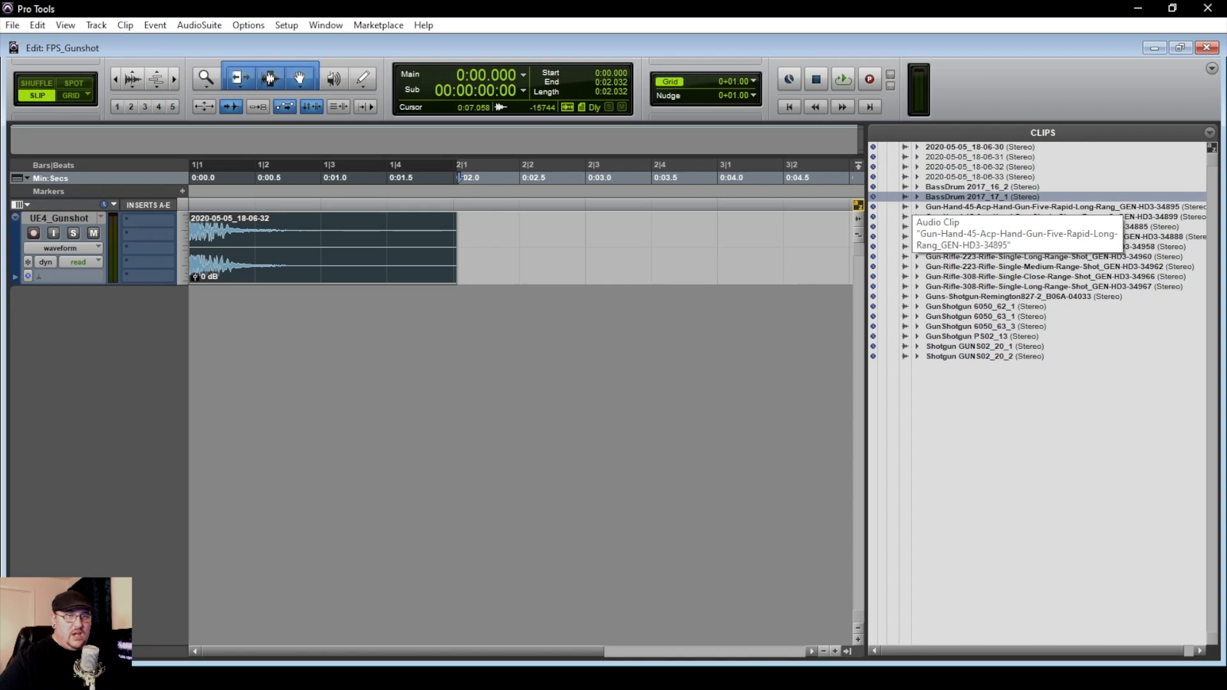
alt+click(911, 206)
alt+click(911, 217)
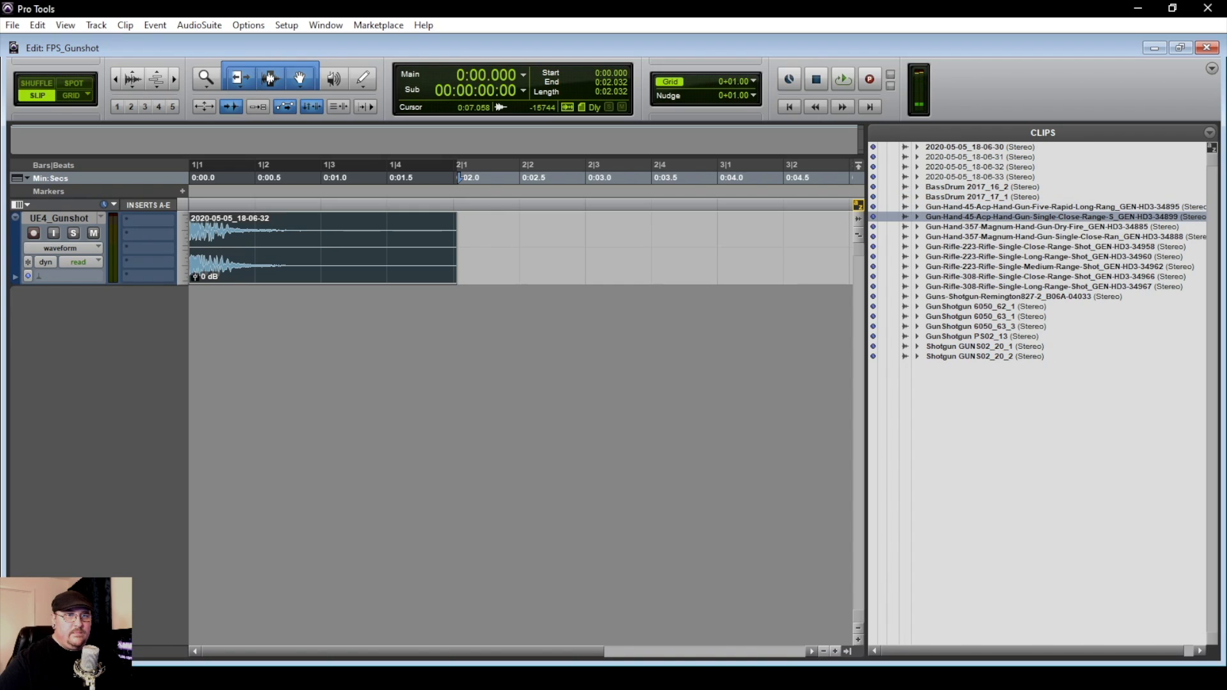
alt+click(911, 236)
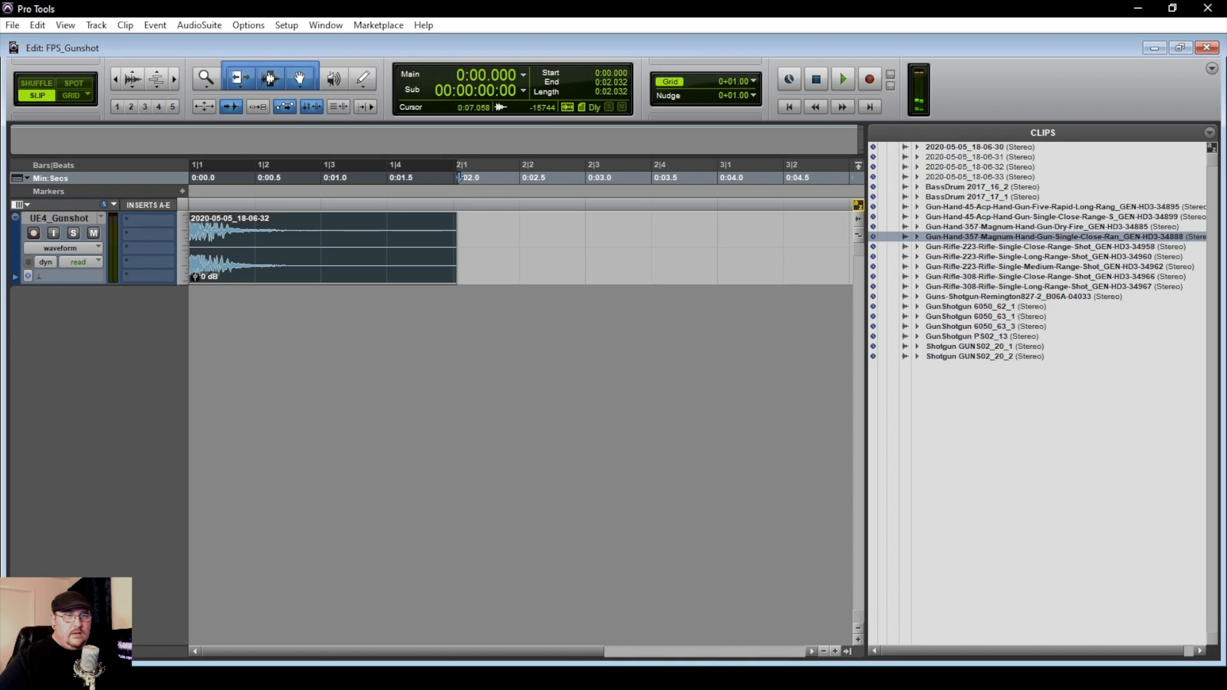
alt+click(912, 247)
alt+click(912, 256)
alt+click(912, 267)
alt+click(911, 277)
alt+click(912, 286)
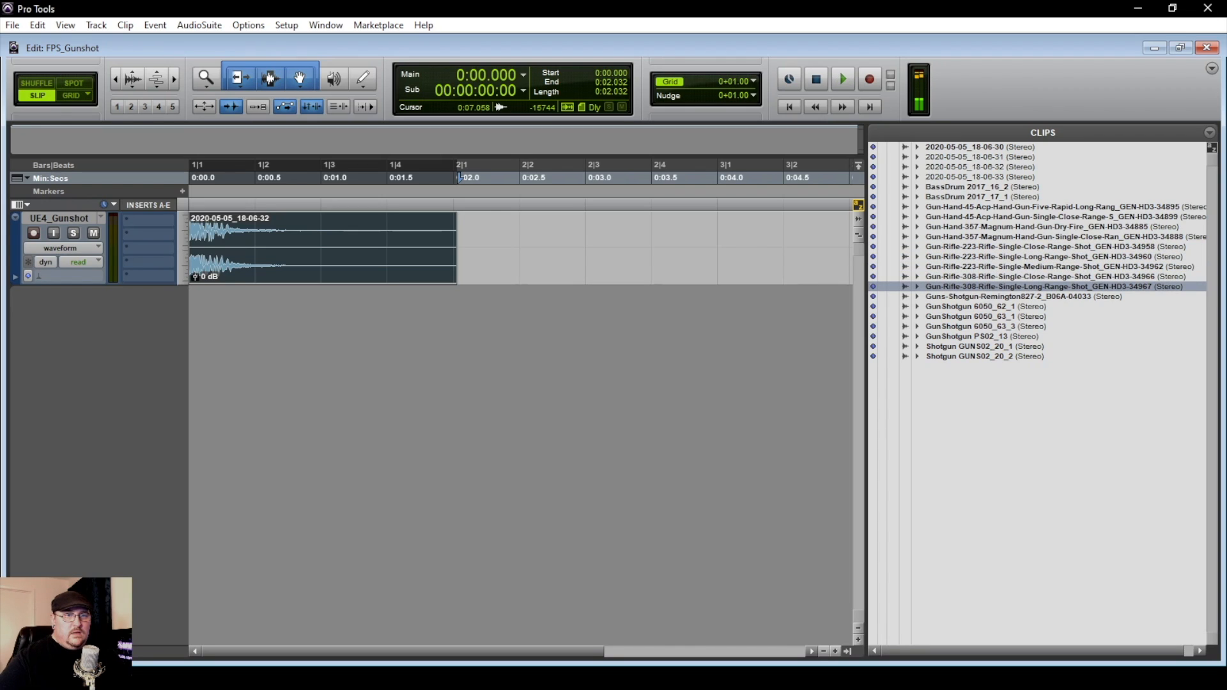
Audition the shotgun clips one by one, from Guns-Shotgun-Remington827-2 through Shotgun GUNS02_20_2
alt+click(912, 296)
alt+click(912, 306)
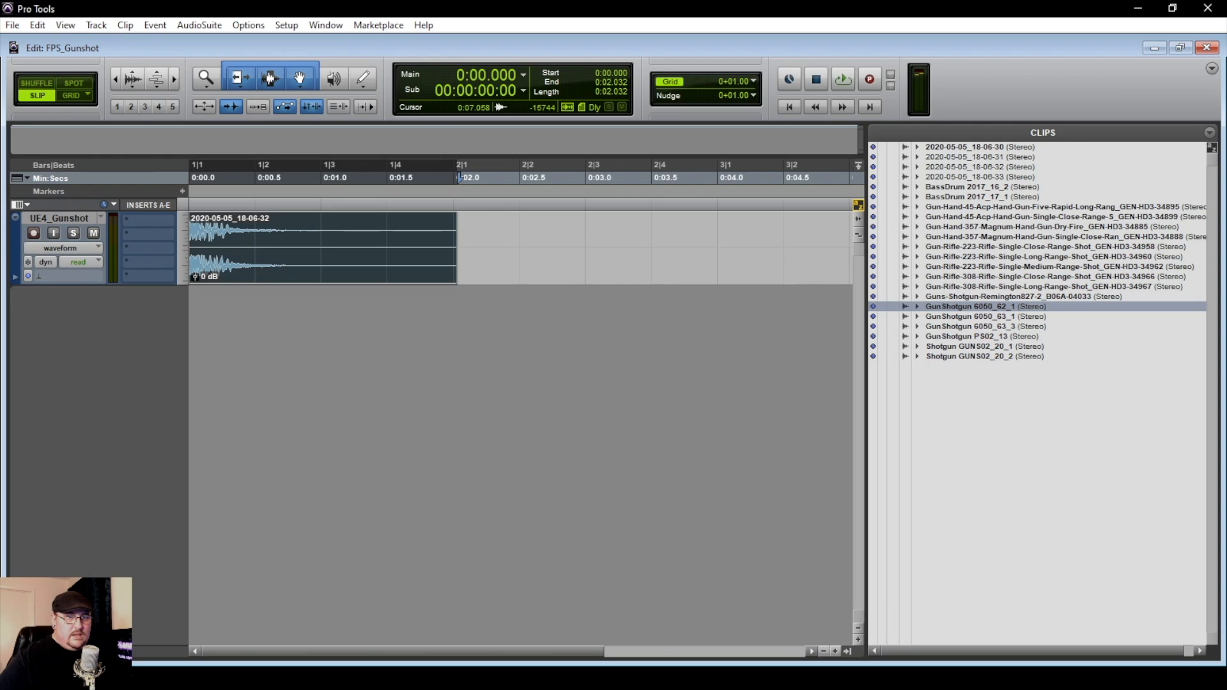
alt+click(969, 316)
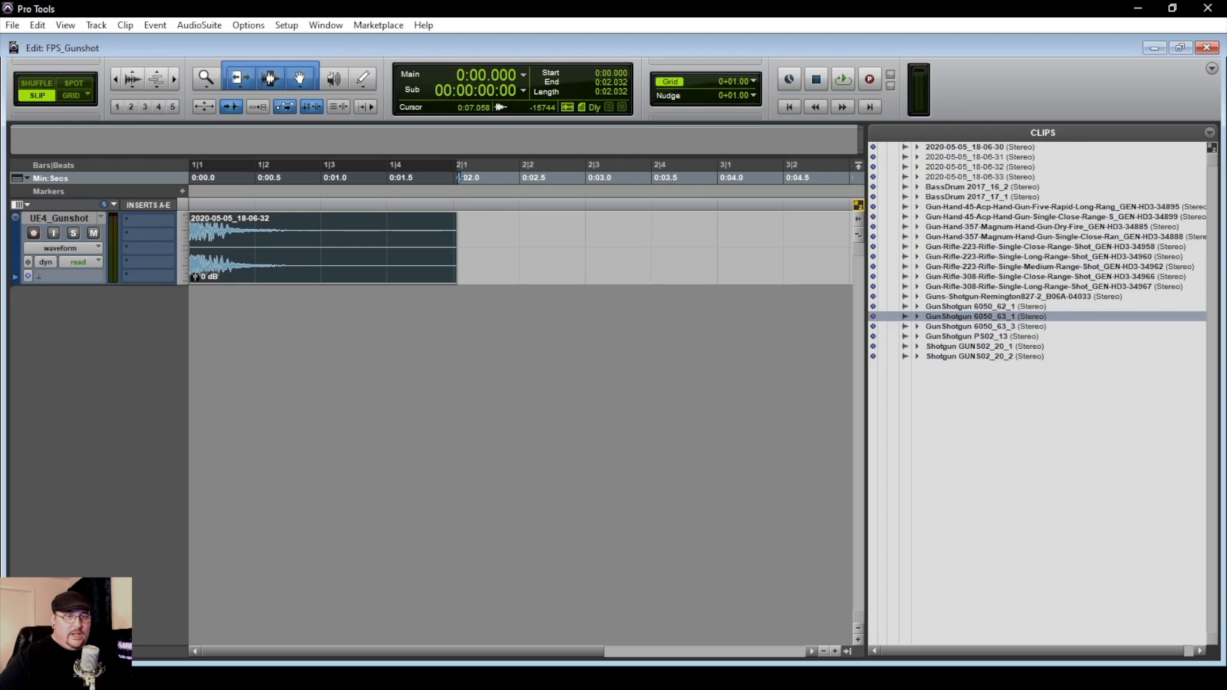
alt+click(970, 327)
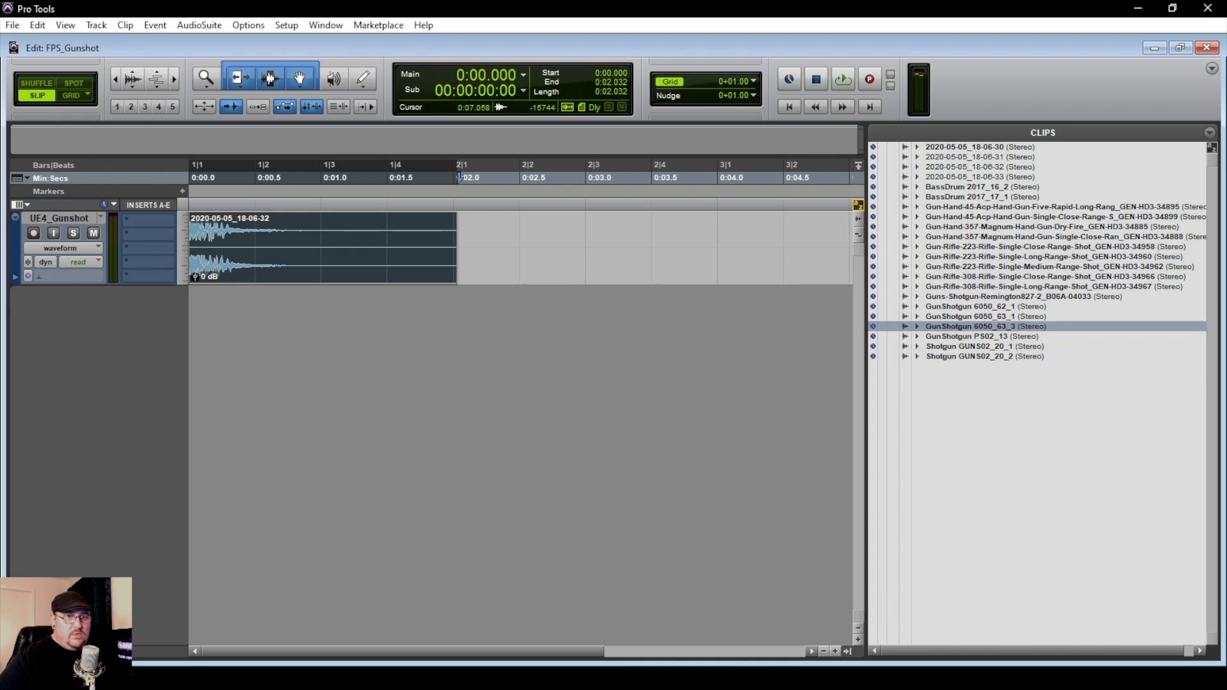
alt+click(969, 336)
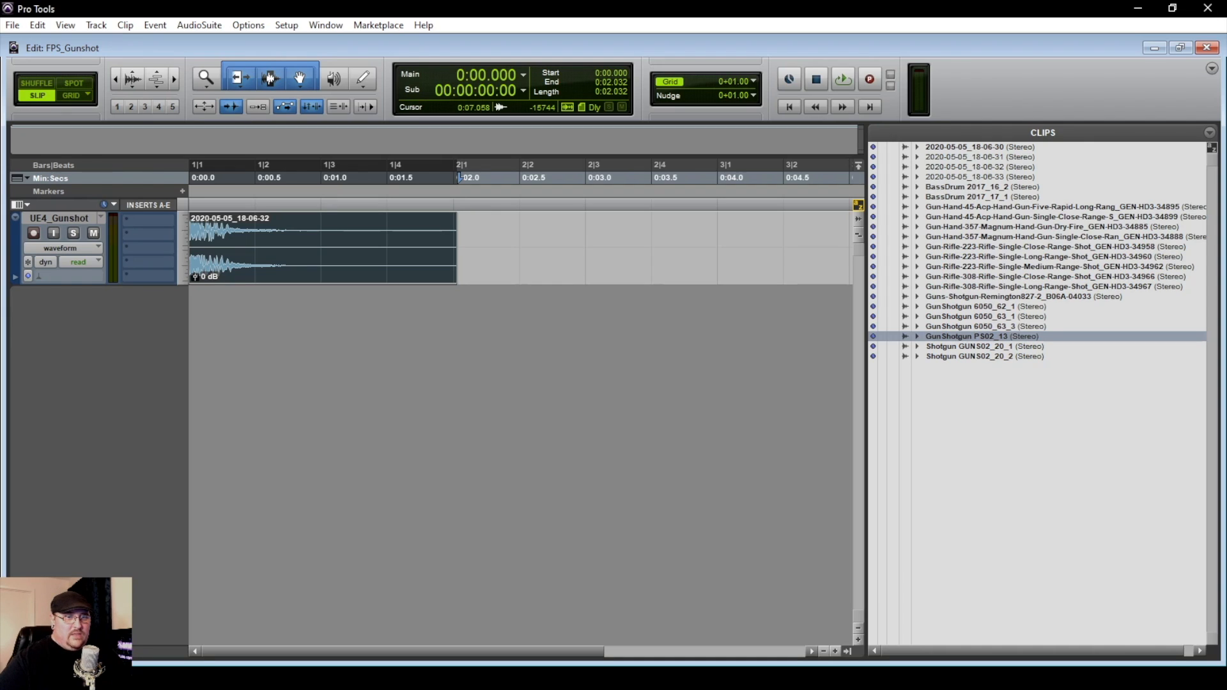
alt+click(966, 346)
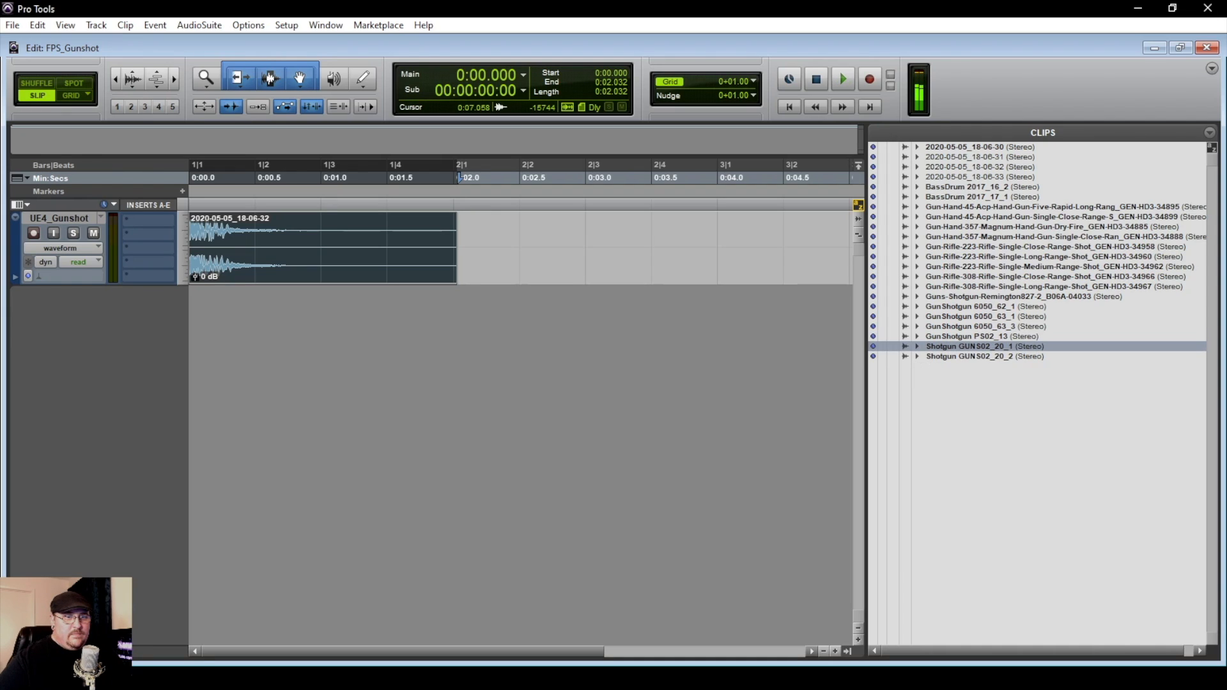
alt+click(968, 357)
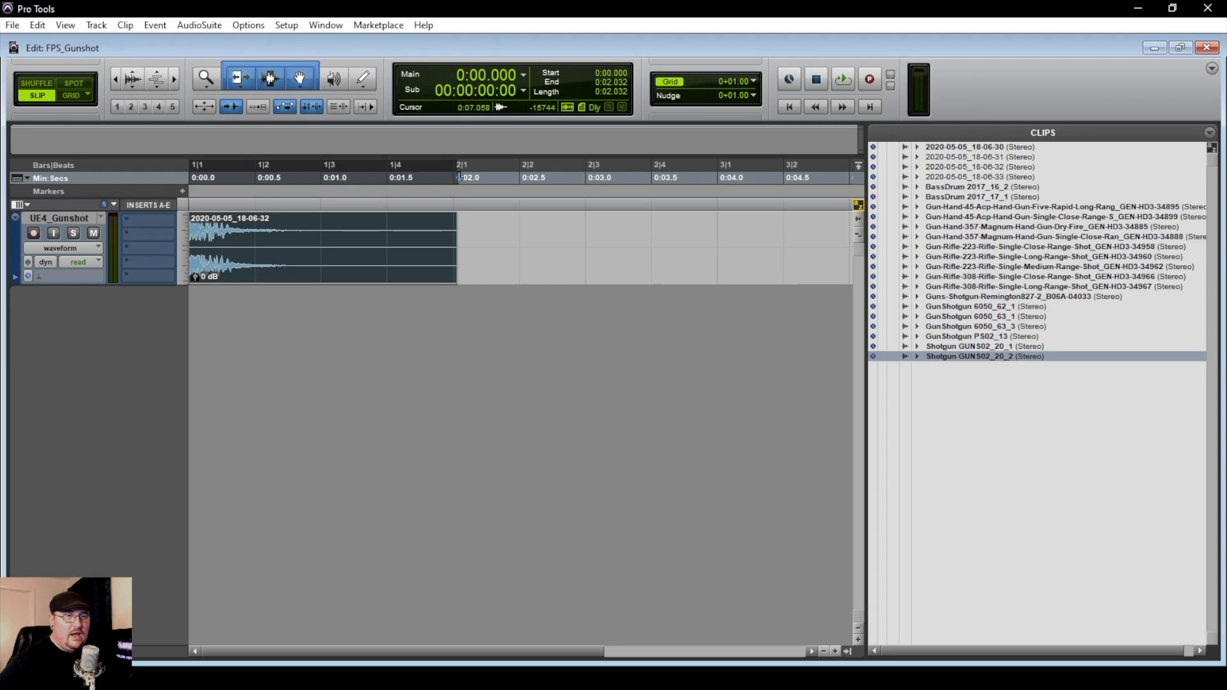
Place all clips from BassDrum 2017_16_2 through Shotgun GUNS02_20_2 on new separate tracks in the timeline and hide the clip list
shift+click(966, 187)
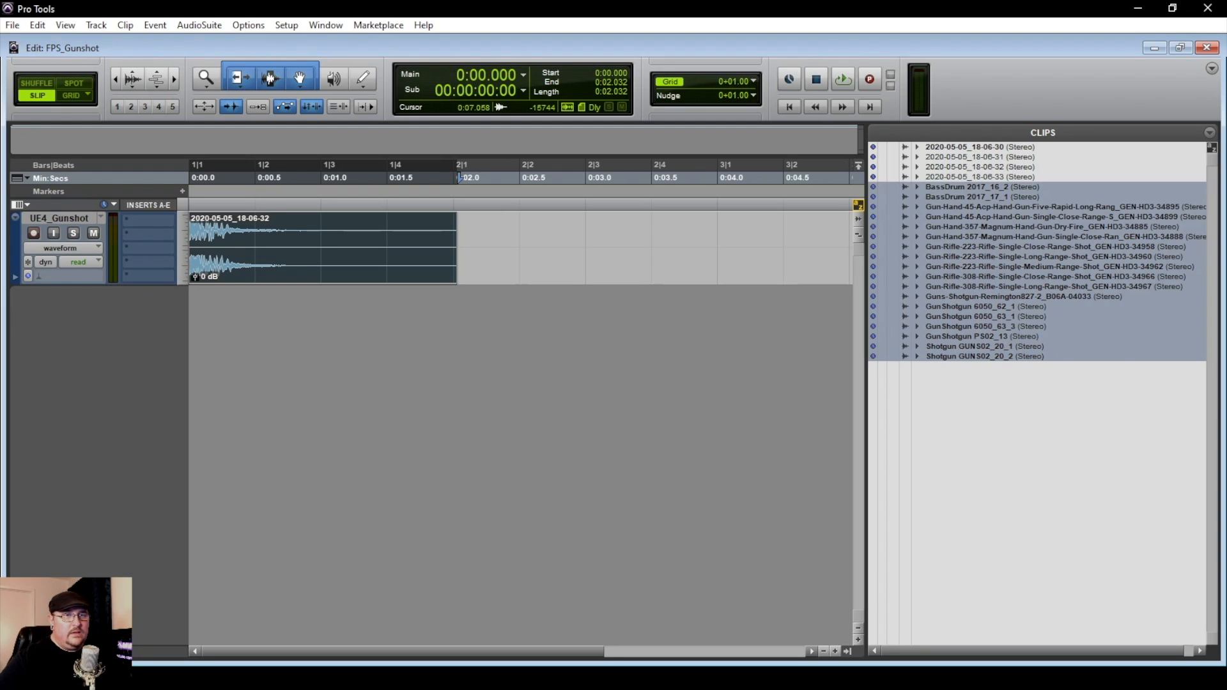
drag(966, 188, 570, 383)
click(848, 651)
Move both BassDrum clips and both Gun-Hand-45-Acp clips to the start of the session
scroll(887, 447, up, 2)
drag(599, 338, 187, 338)
drag(600, 412, 186, 411)
drag(600, 477, 186, 478)
drag(599, 551, 187, 550)
Move both Gun-Hand-357-Magnum clips and the close-range Gun-Rifle-223 clip to the start of the session
scroll(384, 511, down, 3)
drag(599, 404, 186, 403)
drag(600, 478, 187, 478)
drag(639, 546, 224, 545)
Move the long- and medium-range Gun-Rifle-223 clips, both Gun-Rifle-308 clips and the Remington shotgun clip to the session start
scroll(511, 448, down, 5)
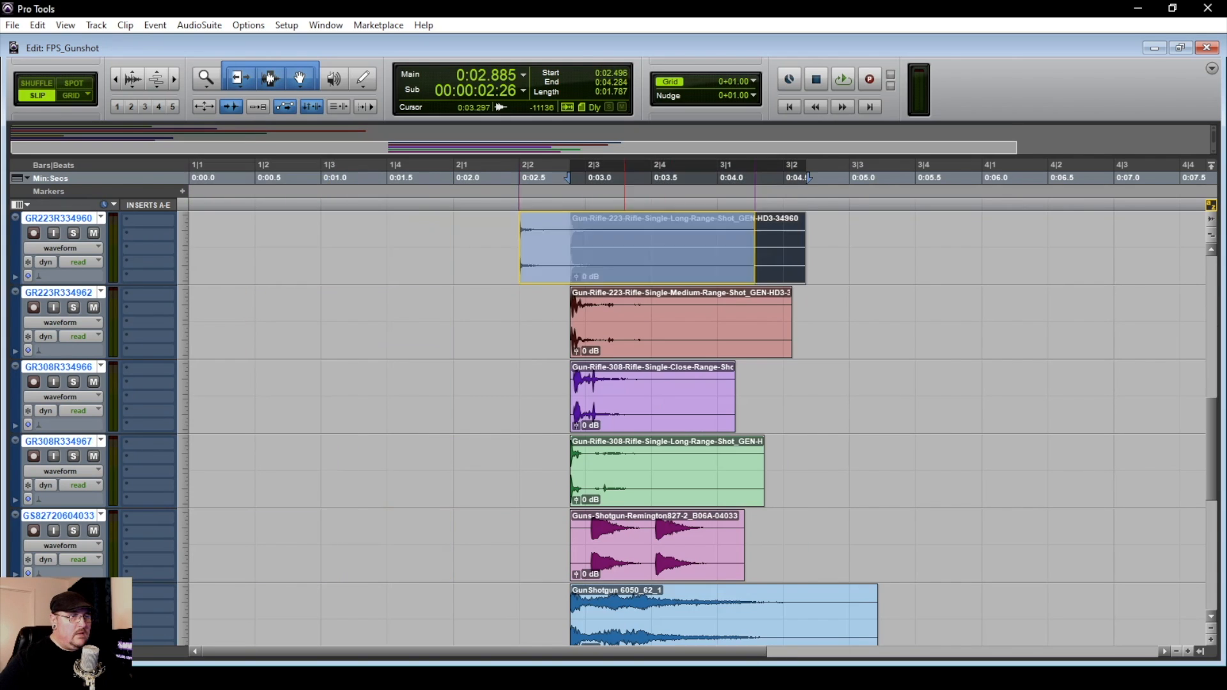
drag(679, 249, 268, 249)
drag(670, 324, 256, 324)
drag(671, 397, 256, 398)
drag(658, 471, 249, 472)
drag(600, 543, 220, 543)
Move the three GunShotgun 6050 clips, GunShotgun PS02_13 and both Shotgun GUNS02 clips to the start of the session
scroll(511, 448, down, 4)
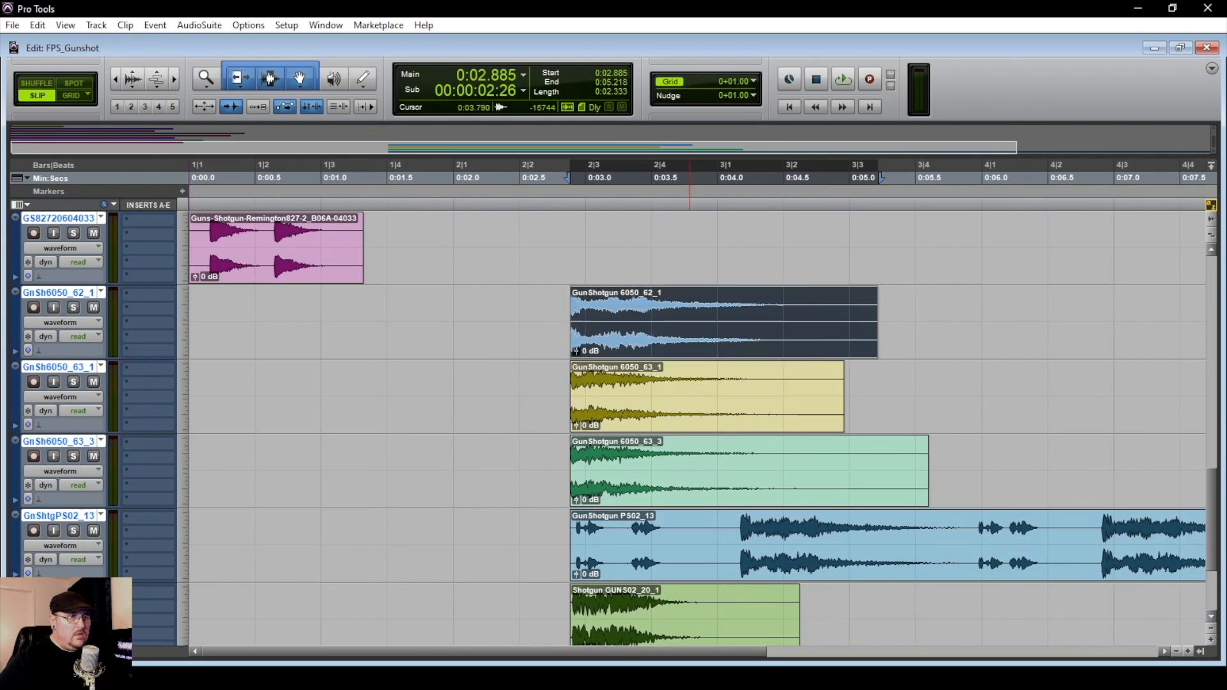
drag(600, 322, 220, 322)
drag(601, 396, 220, 396)
drag(601, 473, 220, 473)
drag(601, 546, 220, 547)
scroll(708, 569, down, 3)
super+click(698, 476)
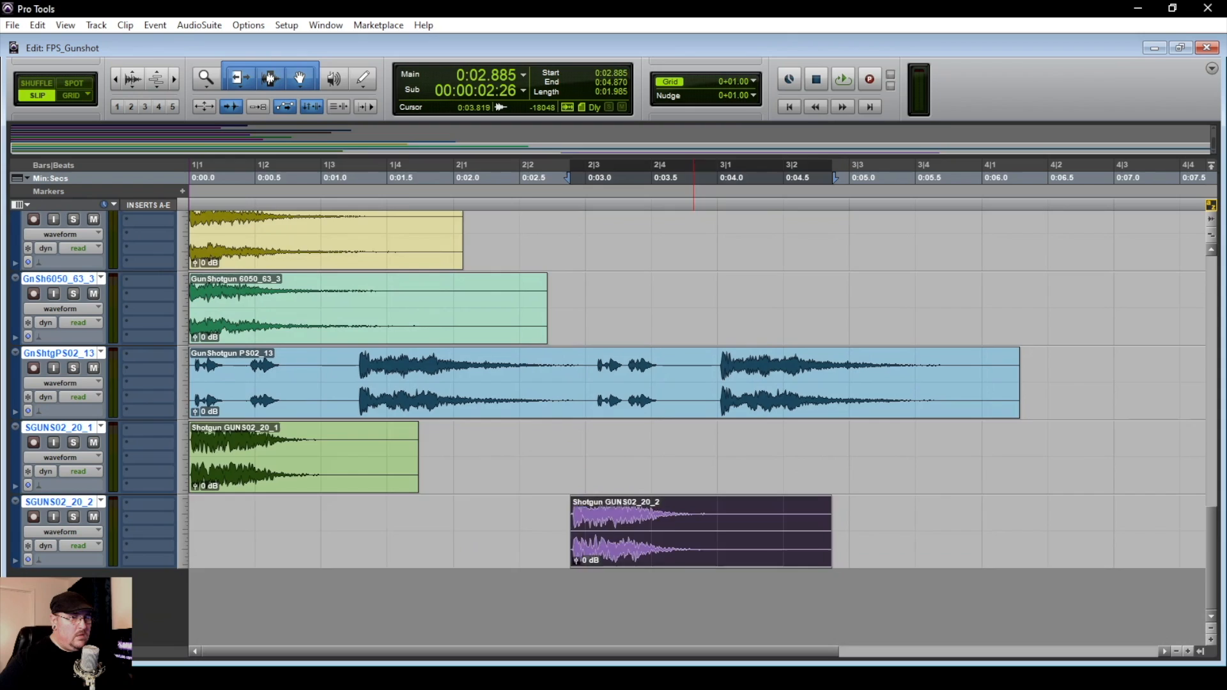
super+click(693, 549)
Delete the audio before the first hit of BassDrum 2017_16_2 and the second hit of BassDrum 2017_17_1, and move both clips to the session start
scroll(607, 479, up, 20)
key(t)
key(t)
key(t)
key(t)
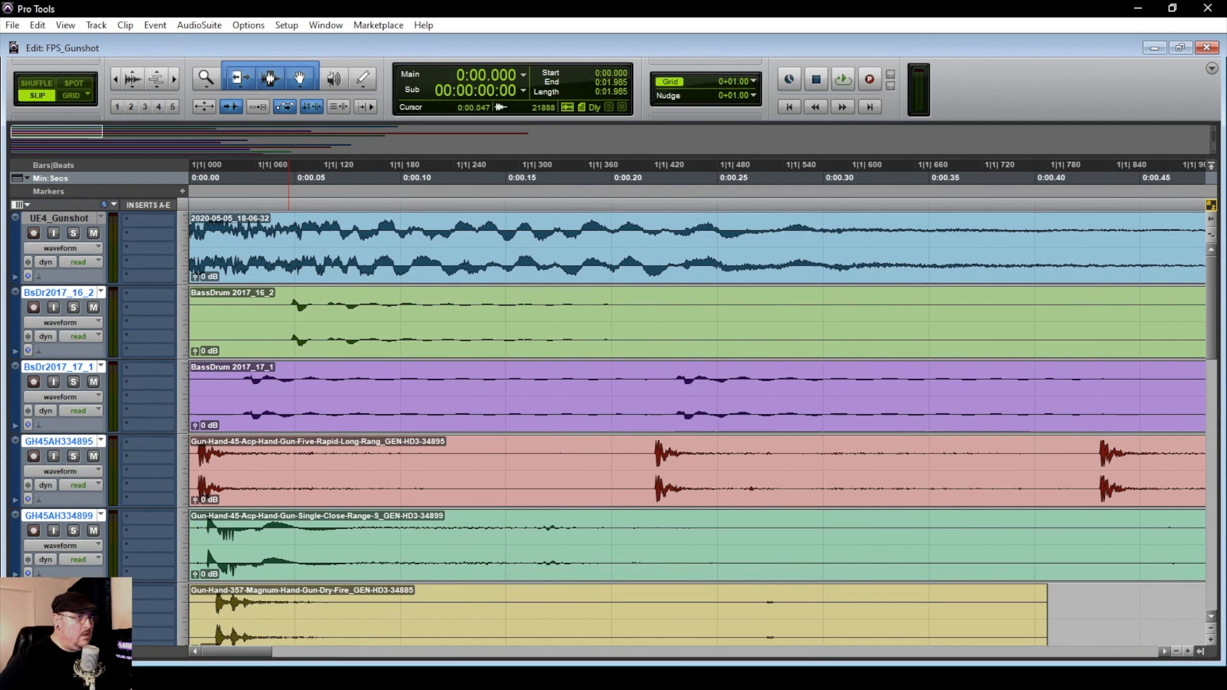
drag(288, 311, 190, 312)
key(Delete)
drag(673, 385, 190, 385)
key(Delete)
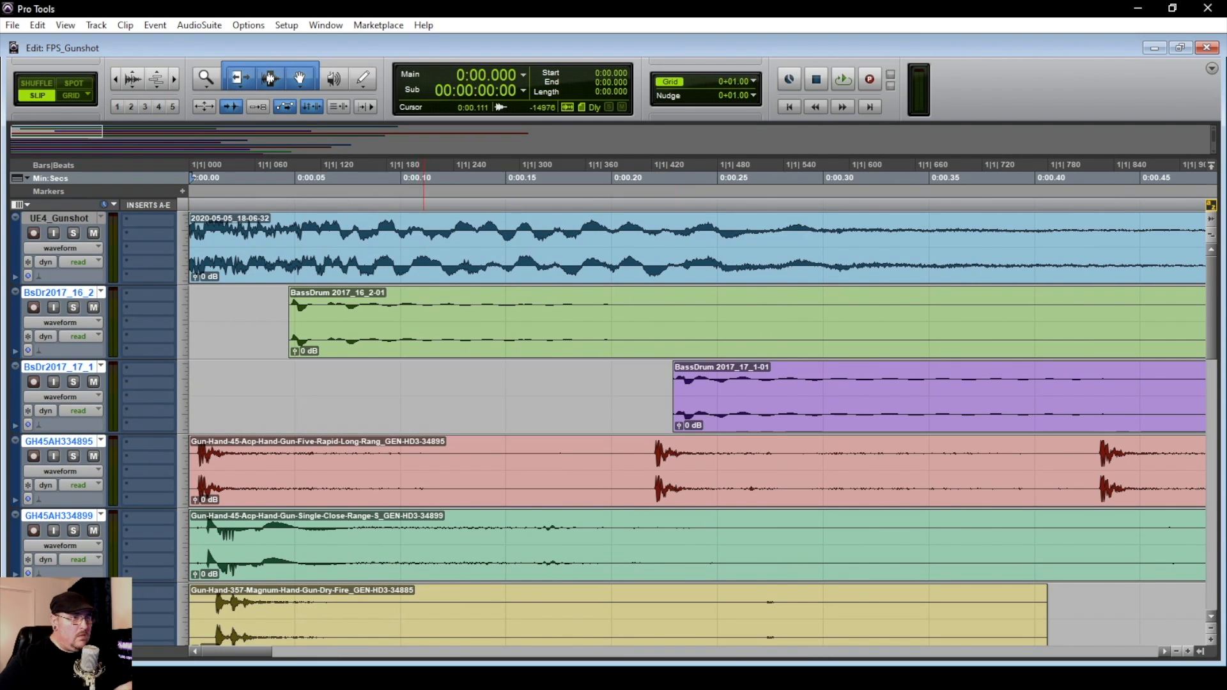
super+click(702, 345)
super+click(754, 419)
Solo and audition the five-rapid .45 ACP clip, and trim it to its second shot, placed at the session start and ending at 0:00.209
click(211, 491)
key(shift+s)
key(space)
key(space)
drag(654, 460, 189, 460)
key(Delete)
super+click(737, 491)
click(631, 460)
key(b)
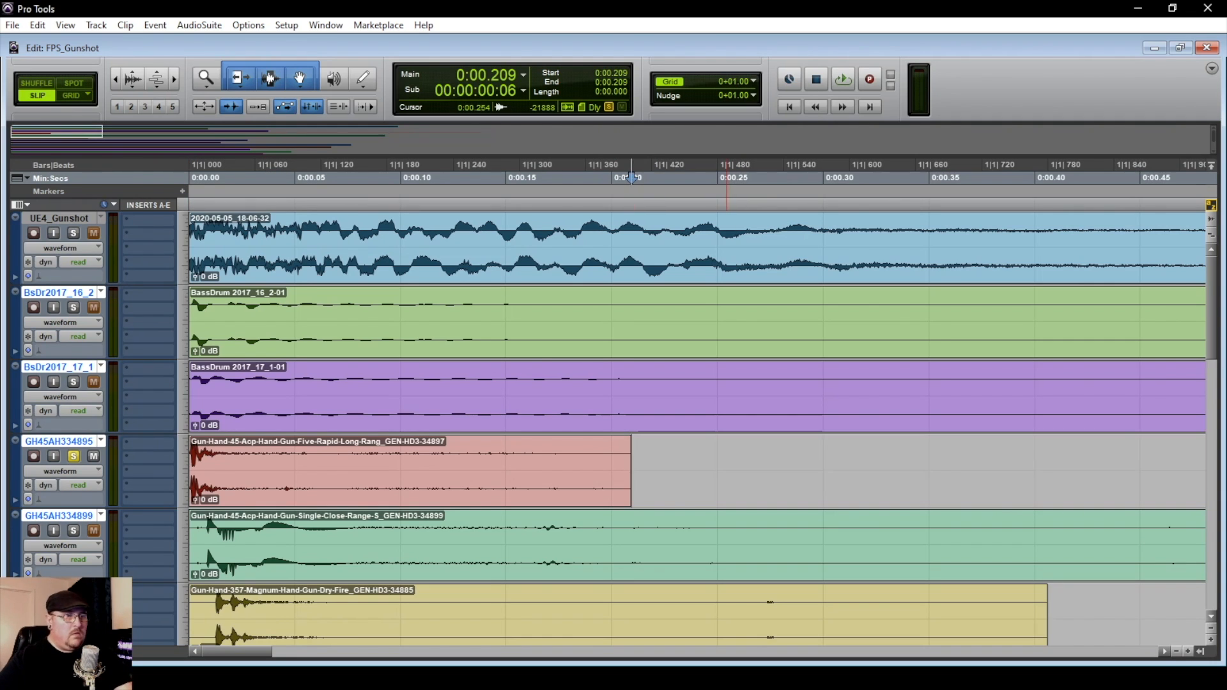
key(Delete)
Trim the lead-in silence from the single close-range .45 ACP clip and the .357 Magnum dry-fire clip, and move both to the session start
drag(205, 534, 190, 534)
key(Delete)
super+click(214, 565)
scroll(215, 565, down, 1)
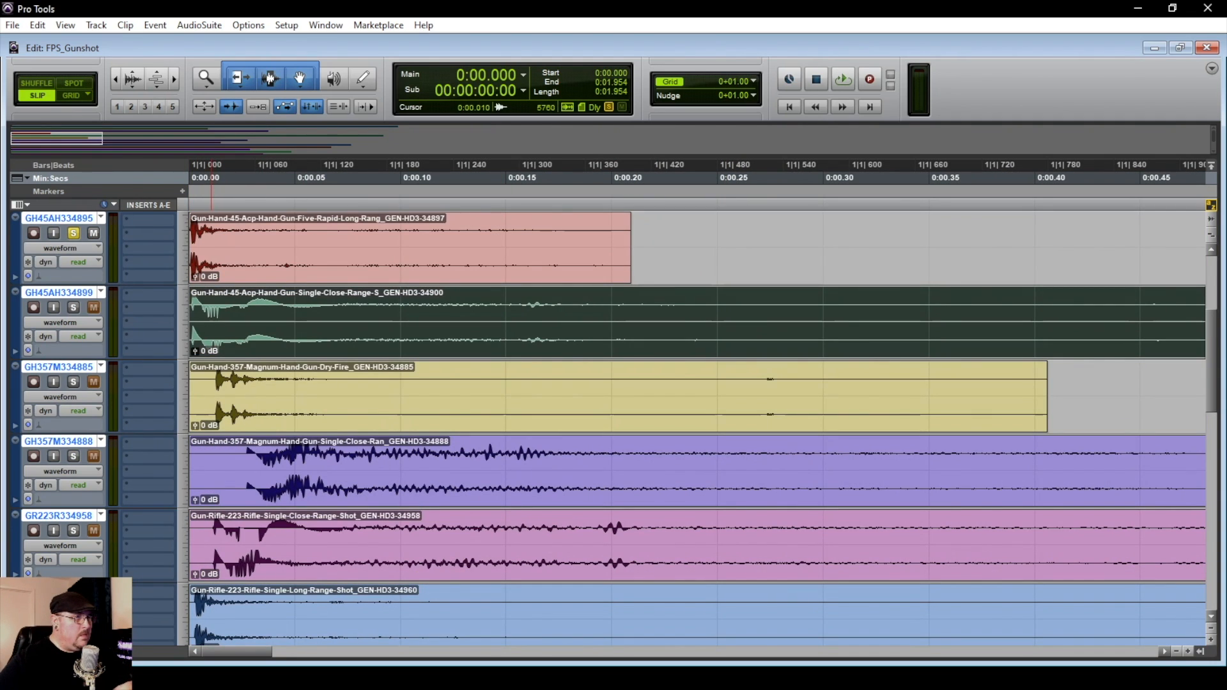
click(211, 377)
key(Tab)
key(b)
click(202, 422)
key(Delete)
super+click(223, 421)
Trim the lead-in from the single close-range .357 Magnum and .223 rifle clips, and move both to the session start
drag(245, 458, 190, 458)
key(Delete)
super+click(256, 491)
drag(211, 534, 190, 534)
key(Delete)
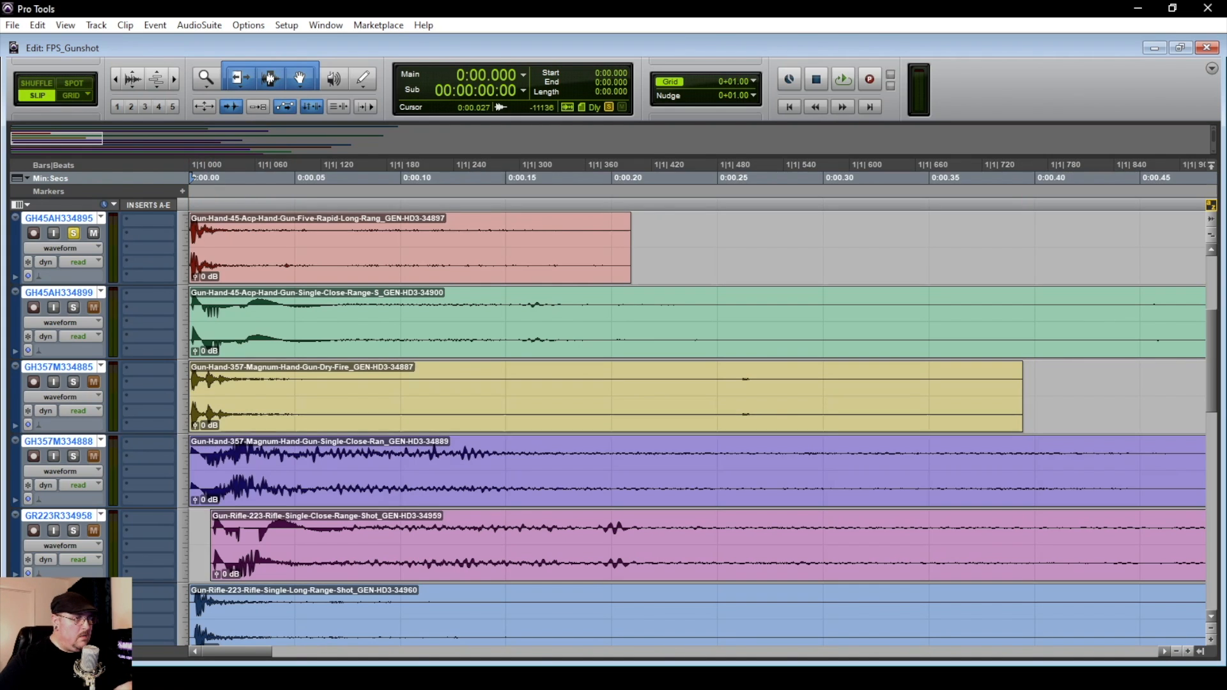
super+click(235, 568)
Trim the lead-in from the long-range and medium-range .223 rifle clips, and move both to the session start
scroll(236, 568, down, 2)
key(t)
key(t)
key(t)
key(t)
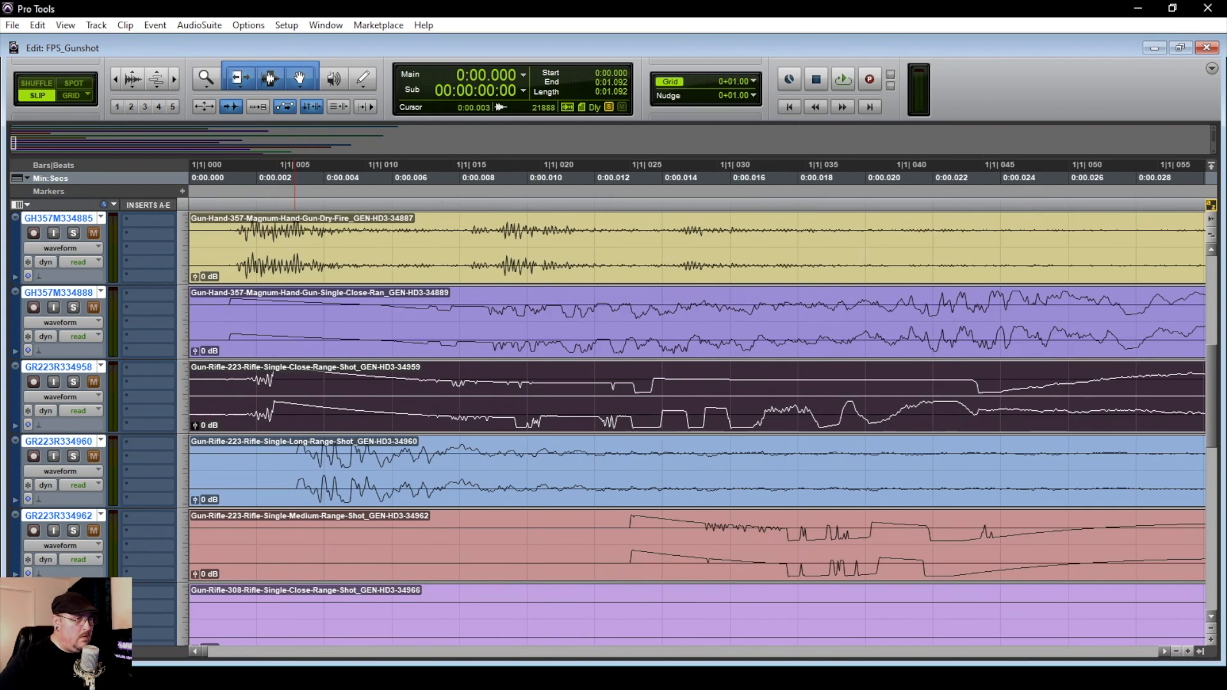
drag(290, 456, 190, 457)
key(Delete)
super+click(320, 491)
drag(626, 531, 190, 531)
key(Delete)
super+click(719, 565)
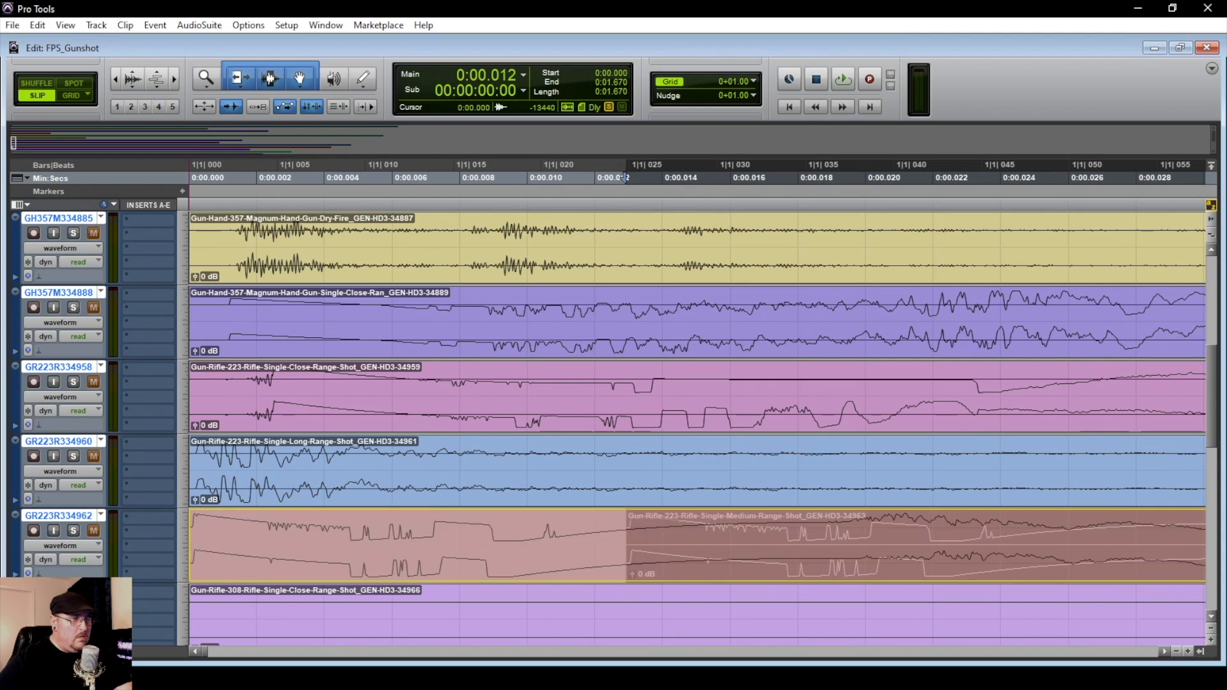
Trim the lead-in from the close-range and long-range .308 rifle clips, and move both to the session start
scroll(719, 565, down, 2)
key(r)
key(r)
drag(455, 456, 190, 457)
key(Delete)
super+click(549, 490)
key(ctrl+z)
super+click(549, 491)
drag(230, 532, 189, 532)
key(Delete)
super+click(438, 564)
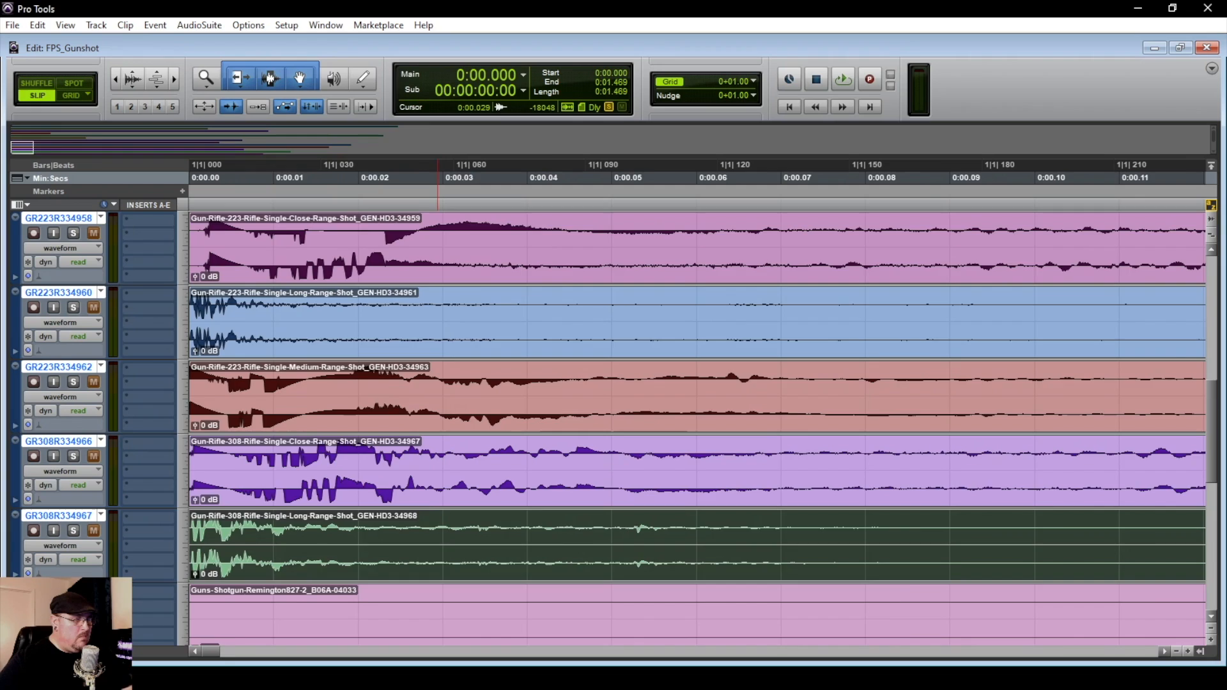
Trim the lead-in from the Remington shotgun clip and GunShotgun 6050_63_1, and move both to the session start
key(r)
key(r)
drag(538, 604, 189, 604)
key(Delete)
super+click(565, 608)
scroll(565, 608, down, 5)
drag(199, 399, 190, 399)
key(Delete)
super+click(214, 403)
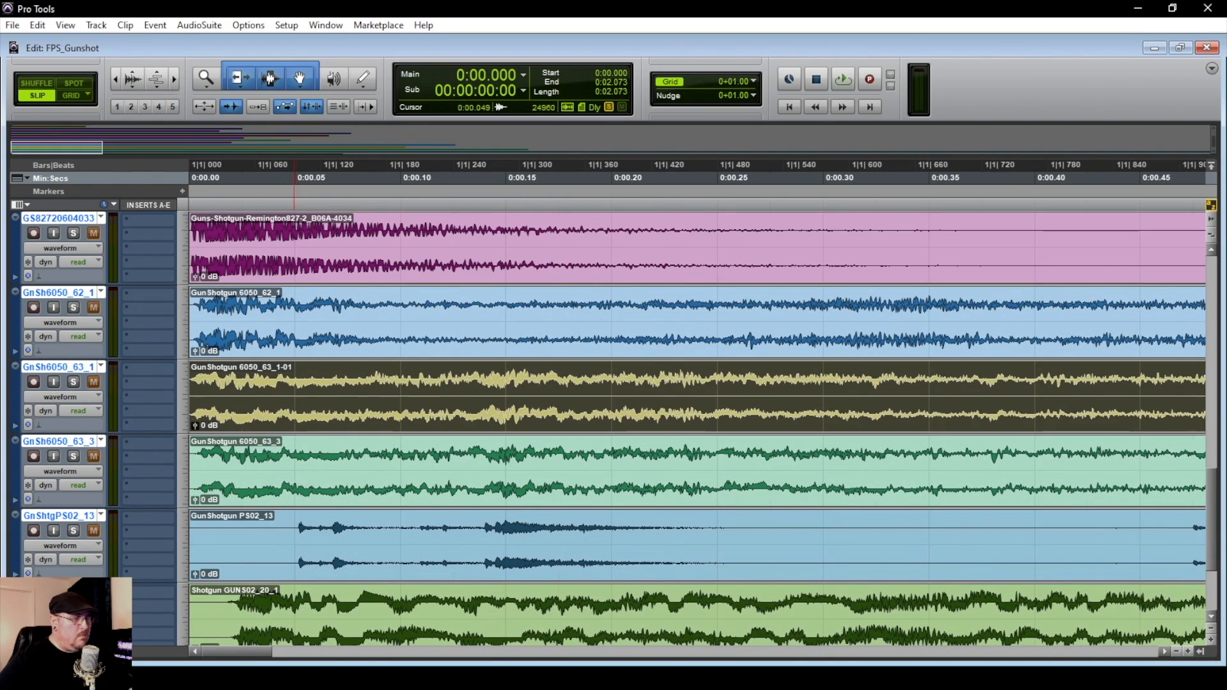
Solo and audition the GunShotgun PS02_13 clip, and examine its waveform up to the last shot
key(r)
key(r)
scroll(196, 427, up, 8)
scroll(197, 426, down, 2)
scroll(196, 426, down, 7)
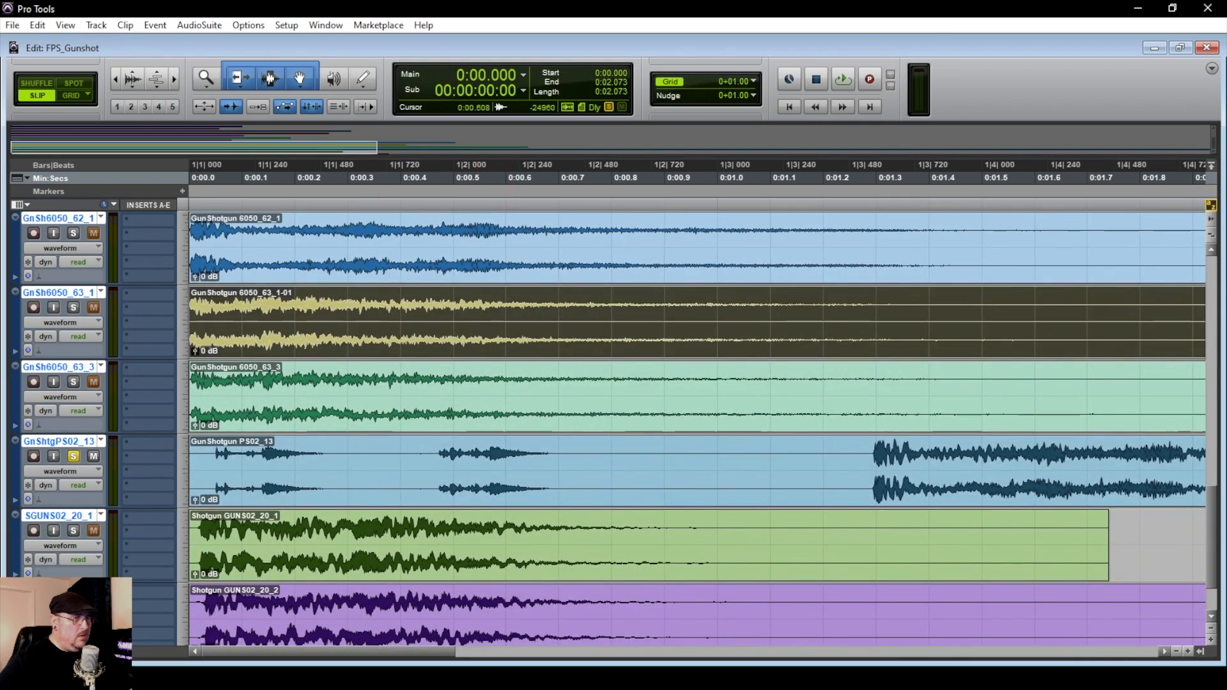
click(344, 489)
key(space)
key(space)
scroll(344, 489, left, 3)
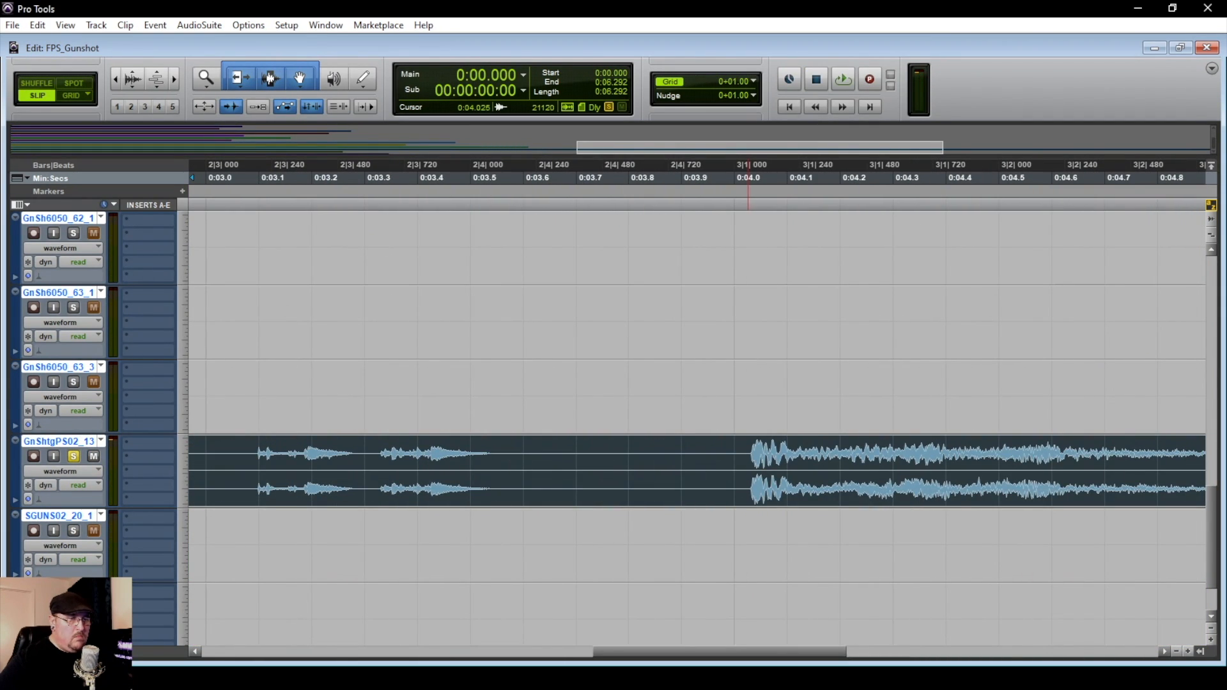
Split GunShotgun PS02_13 just before its last shot, at about 0:04.03, and delete everything ahead of the split
click(748, 453)
key(t)
key(t)
key(t)
key(t)
click(741, 453)
key(b)
click(664, 486)
key(Delete)
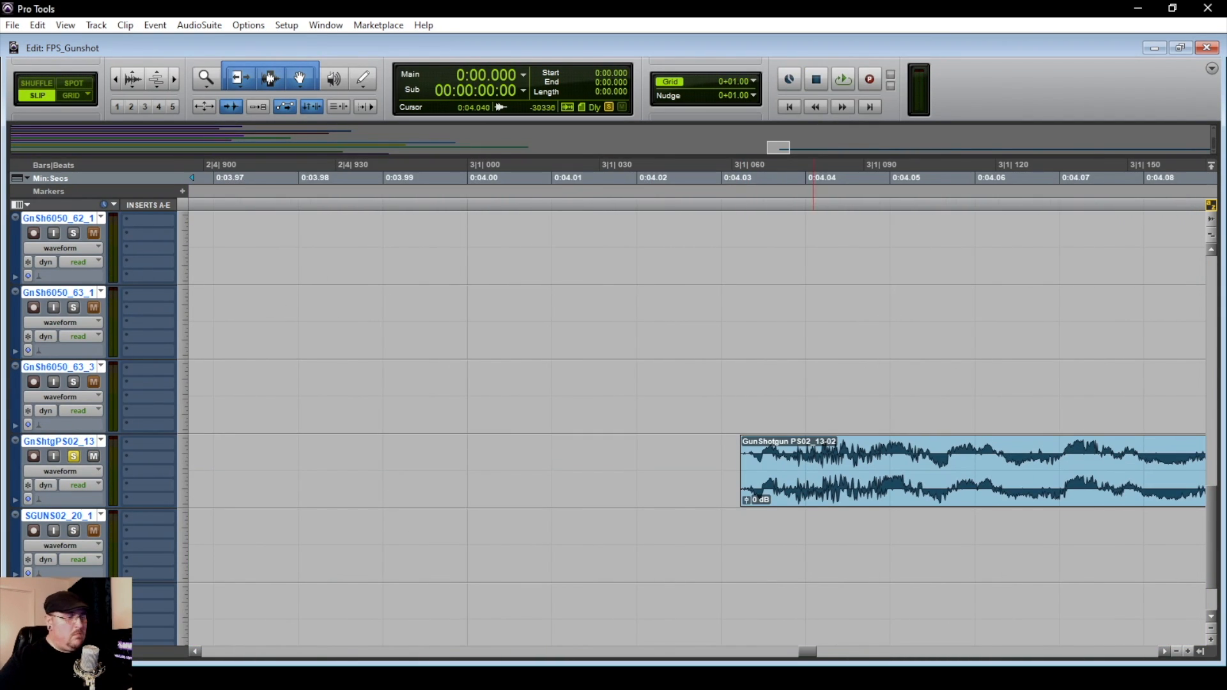
Move the remaining GunShotgun PS02_13 shot to the start of the session
key(r)
key(r)
key(r)
key(r)
key(r)
key(r)
drag(813, 487, 253, 487)
click(190, 454)
Trim the lead-in from Shotgun GUNS02_20_1 and GUNS02_20_2, move both to the session start, and unsolo the GunShotgun PS02_13 track
key(t)
key(t)
key(t)
key(t)
key(t)
key(t)
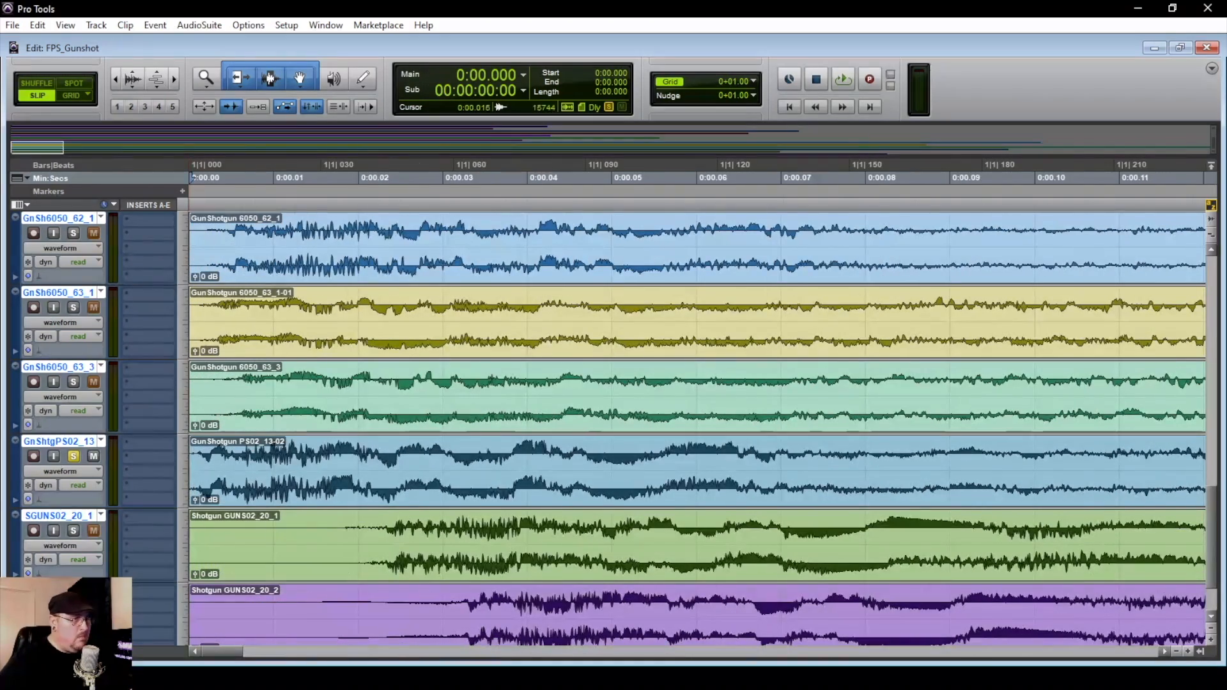
drag(191, 545, 189, 570)
drag(386, 604, 190, 604)
key(Delete)
drag(409, 633, 192, 632)
scroll(192, 613, down, 3)
click(73, 368)
Solo and audition the Remington shotgun clip, and delete its second shot from 0:00.435 onward
key(r)
key(r)
key(r)
key(r)
key(r)
key(r)
scroll(439, 390, up, 6)
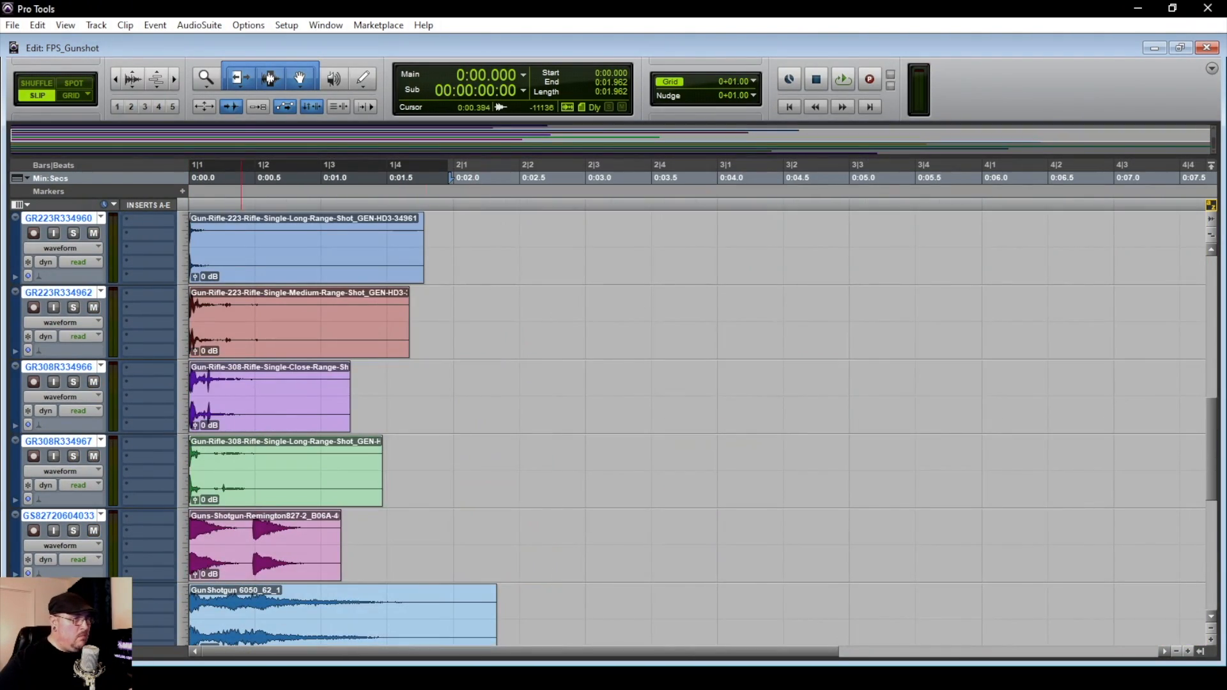
click(294, 566)
click(74, 530)
key(space)
key(space)
drag(246, 525, 489, 525)
key(Delete)
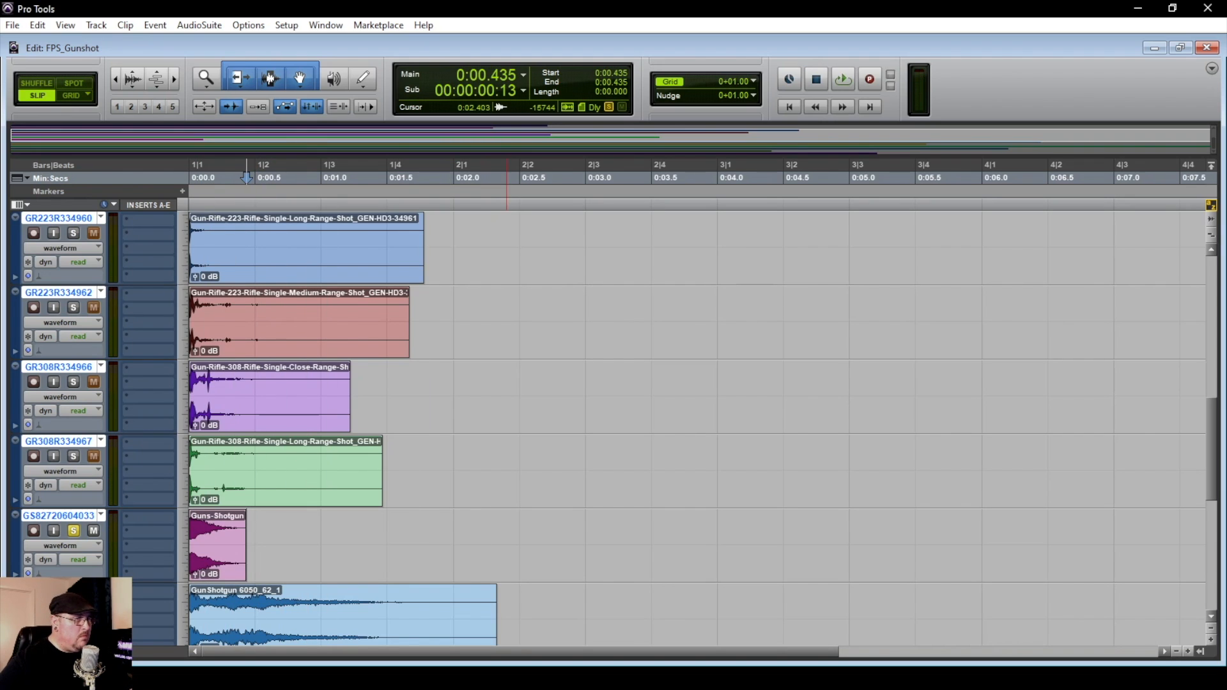
Review the aligned clips on all tracks and play them together from the session start
scroll(639, 428, down, 10)
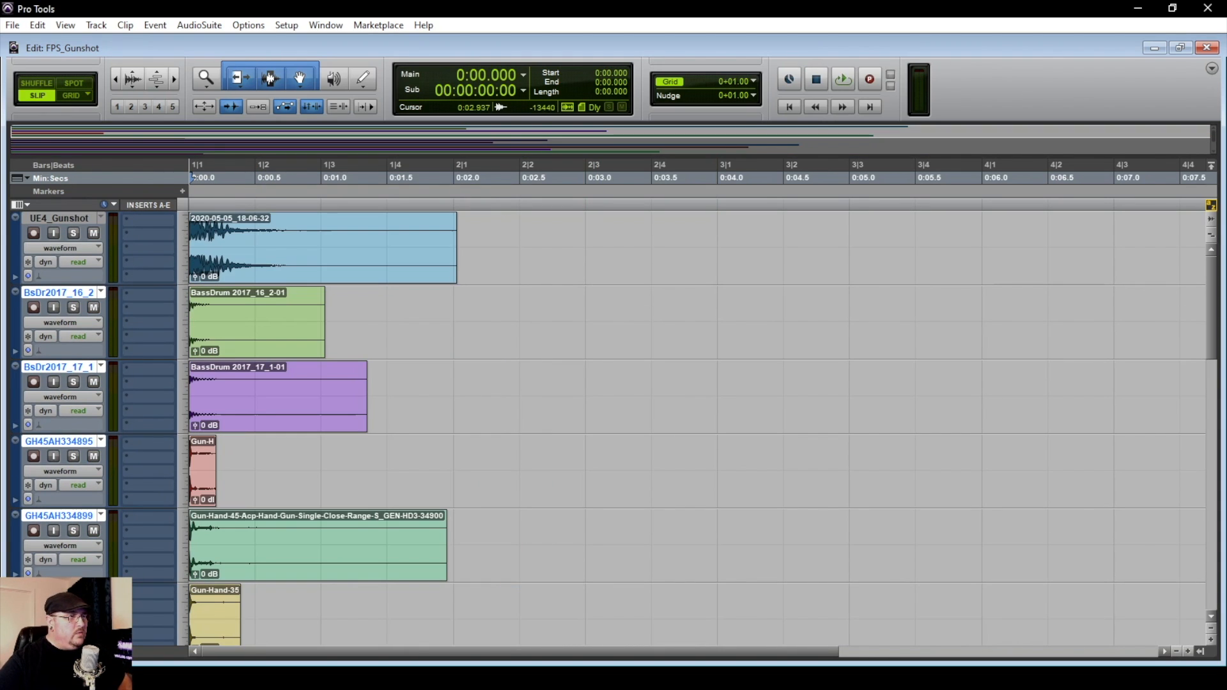
scroll(569, 428, down, 15)
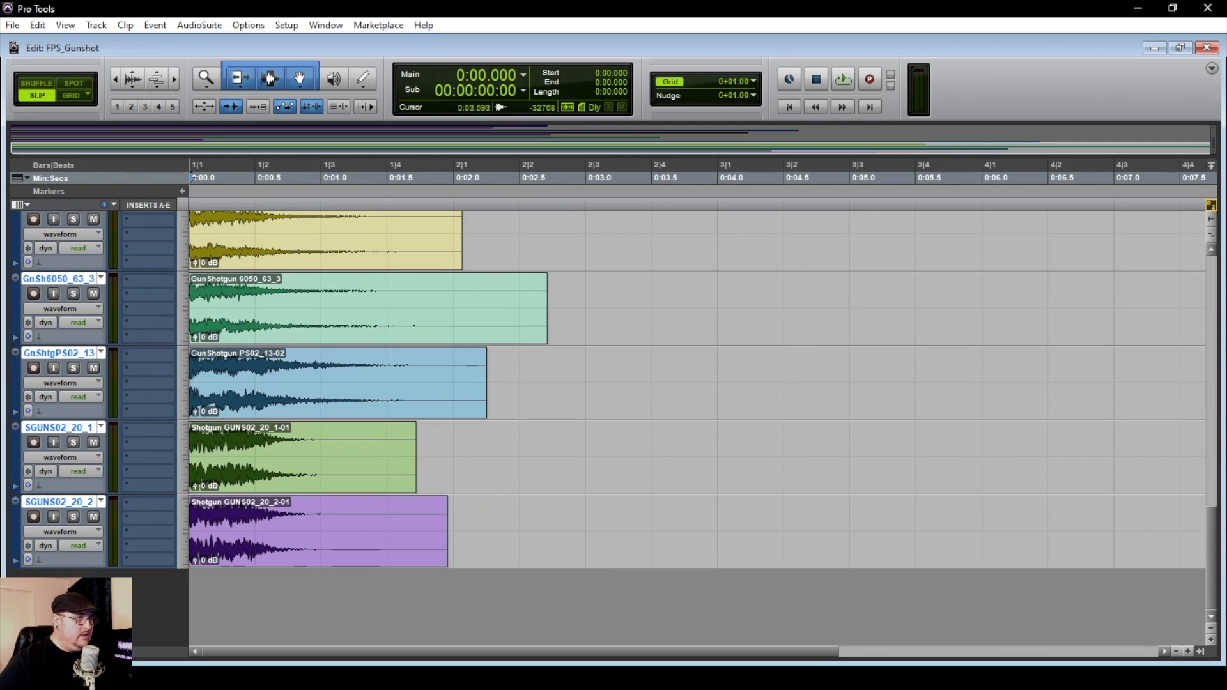
scroll(658, 428, up, 5)
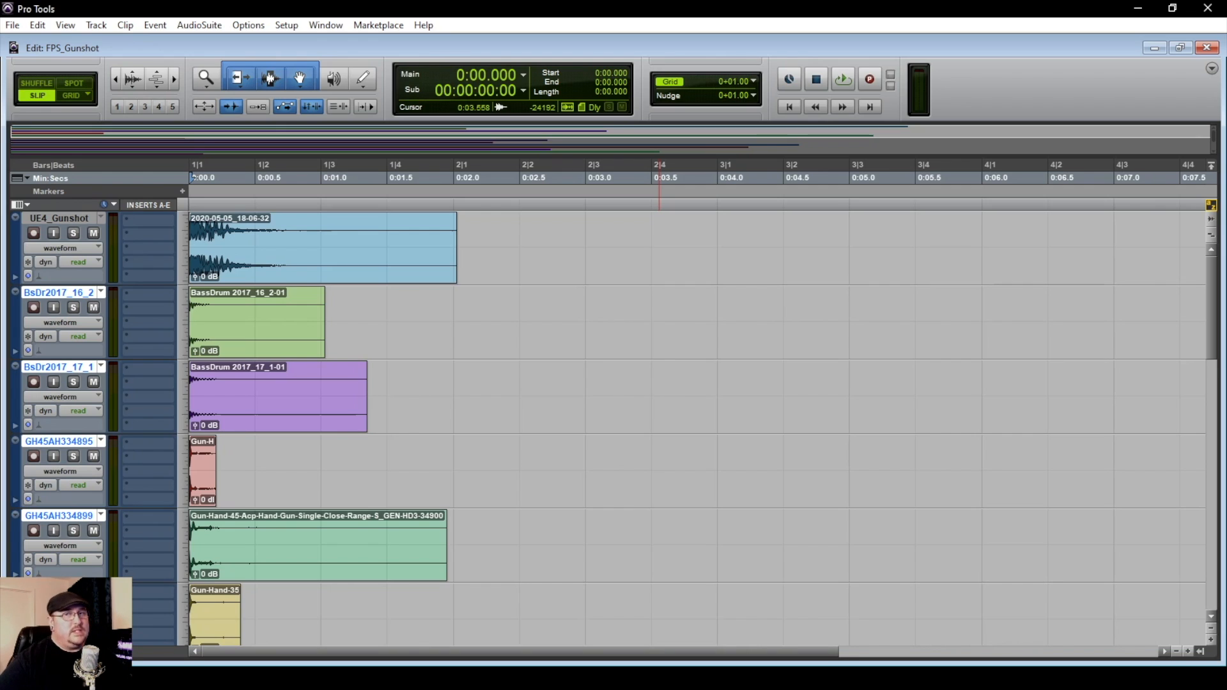
key(space)
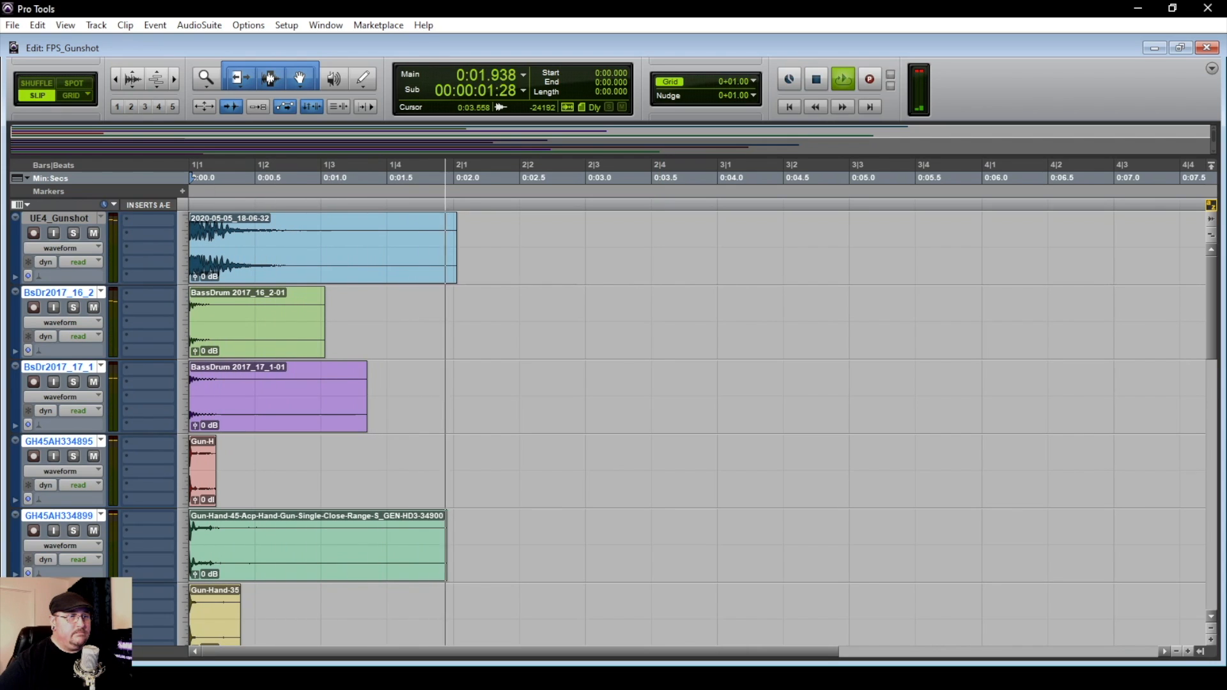
key(space)
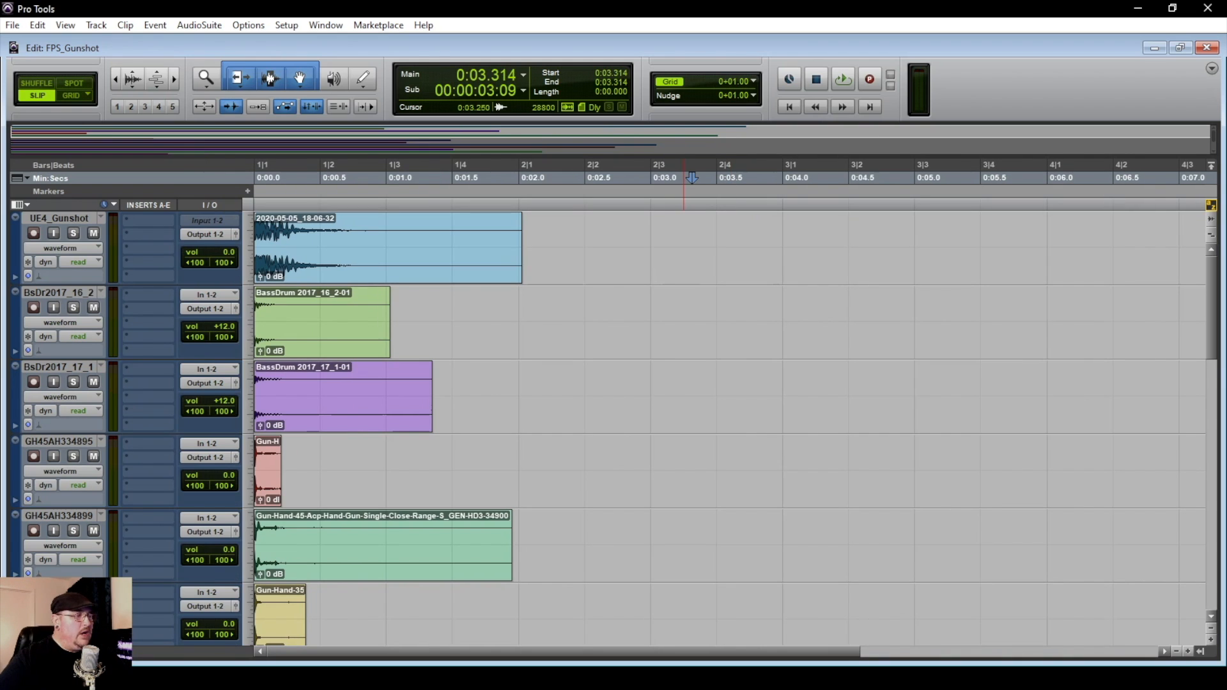
Create one stereo Master Fader track below the SGUNS02_20_2 track
scroll(639, 429, down, 5)
scroll(613, 428, down, 3)
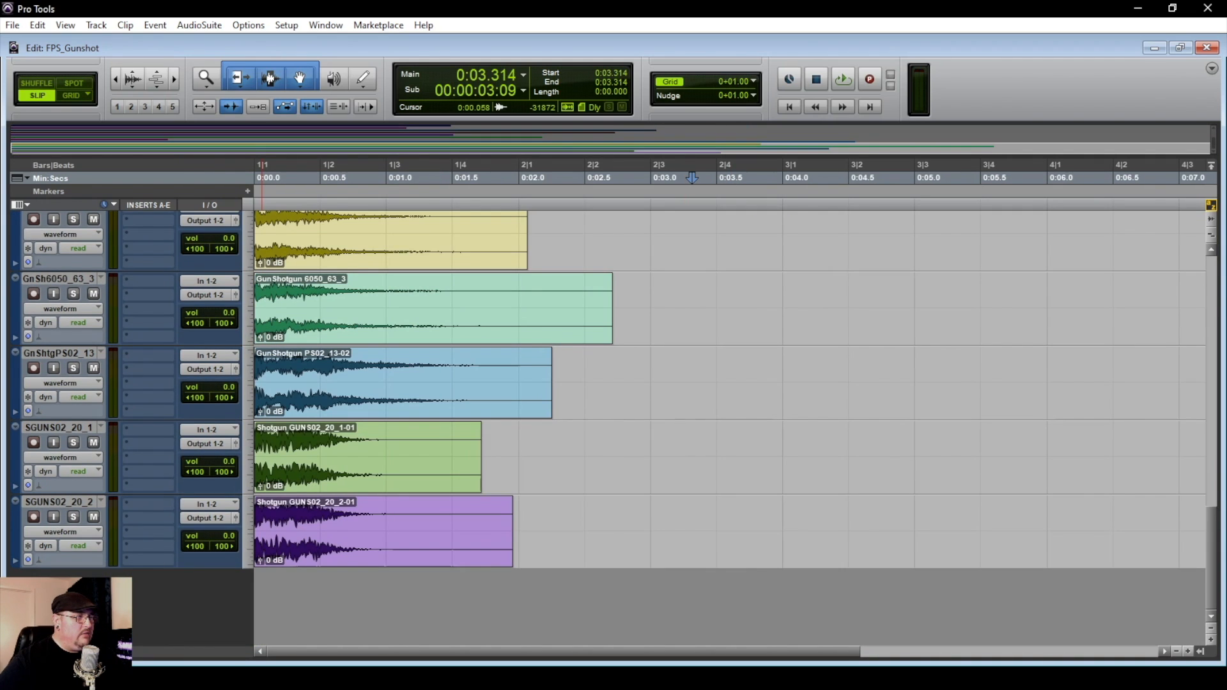
click(59, 503)
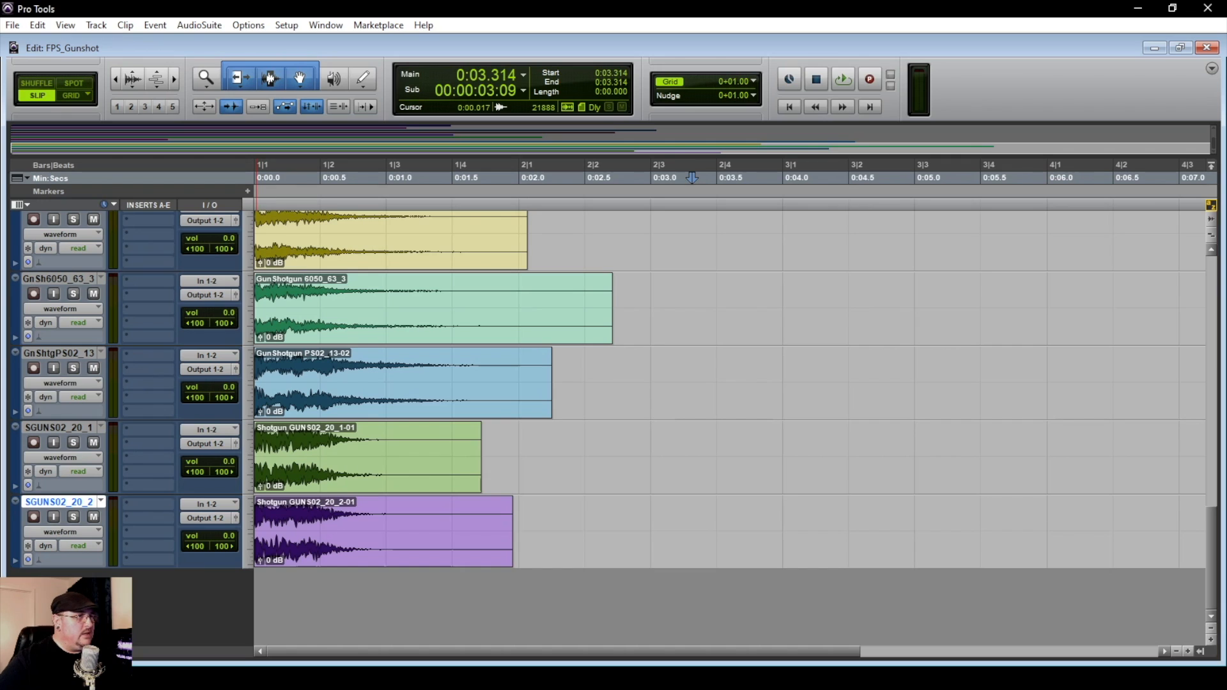
click(96, 25)
click(109, 42)
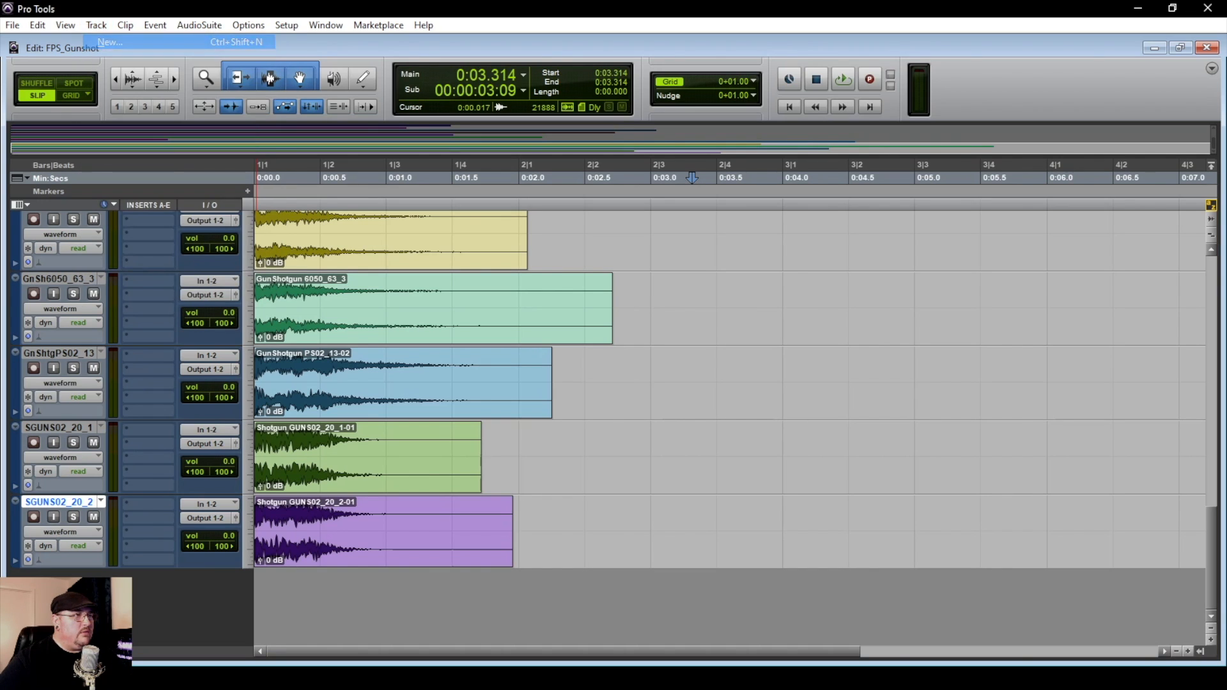
click(542, 232)
click(569, 251)
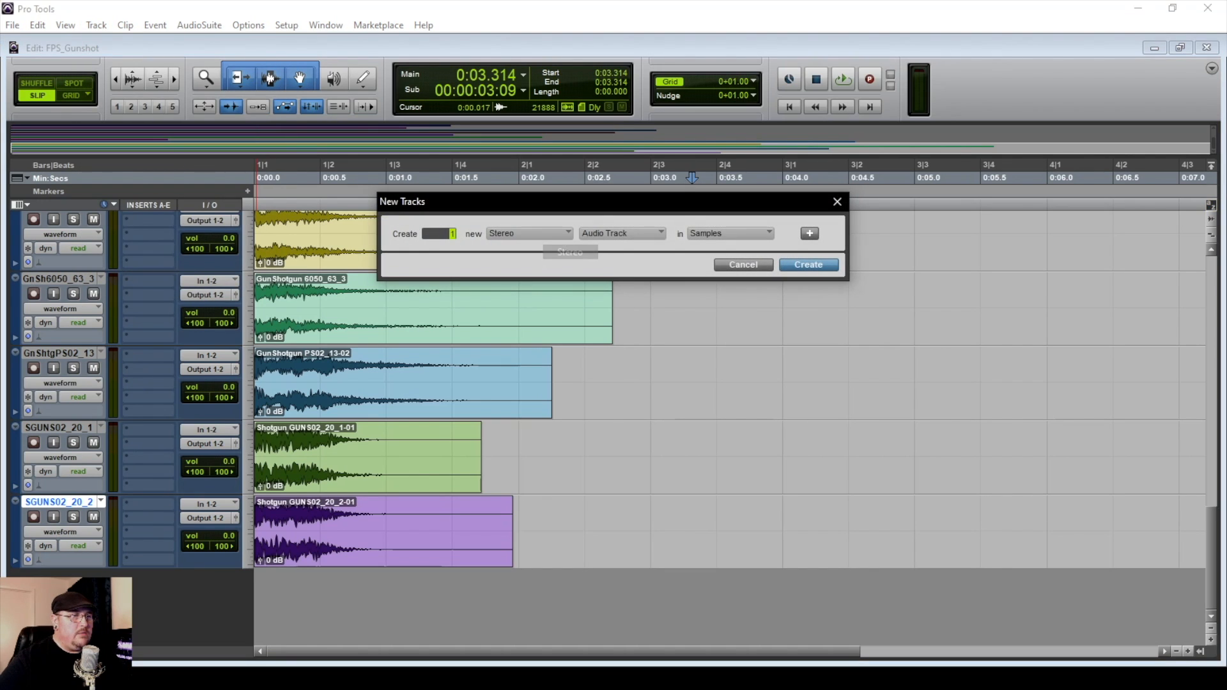
click(621, 234)
click(658, 265)
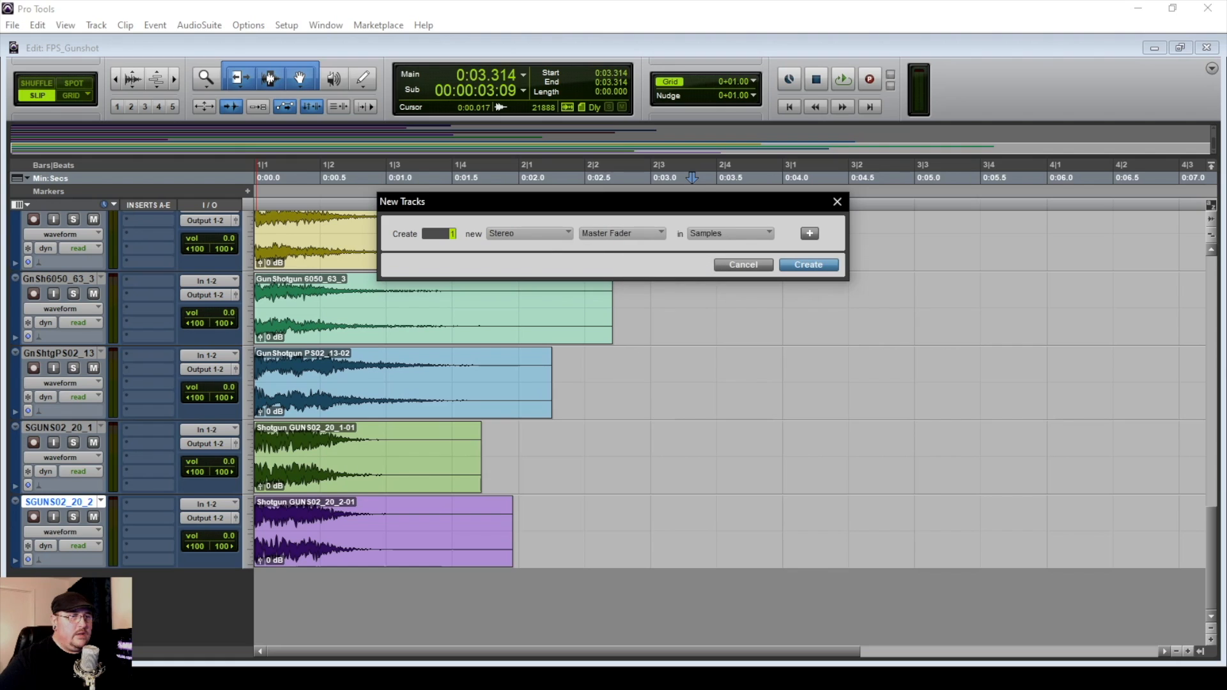
click(809, 265)
Insert the stereo Blue Cat's FreqAnalyst 2 plug-in on the Master 1 track and play the mix from the session start
click(148, 577)
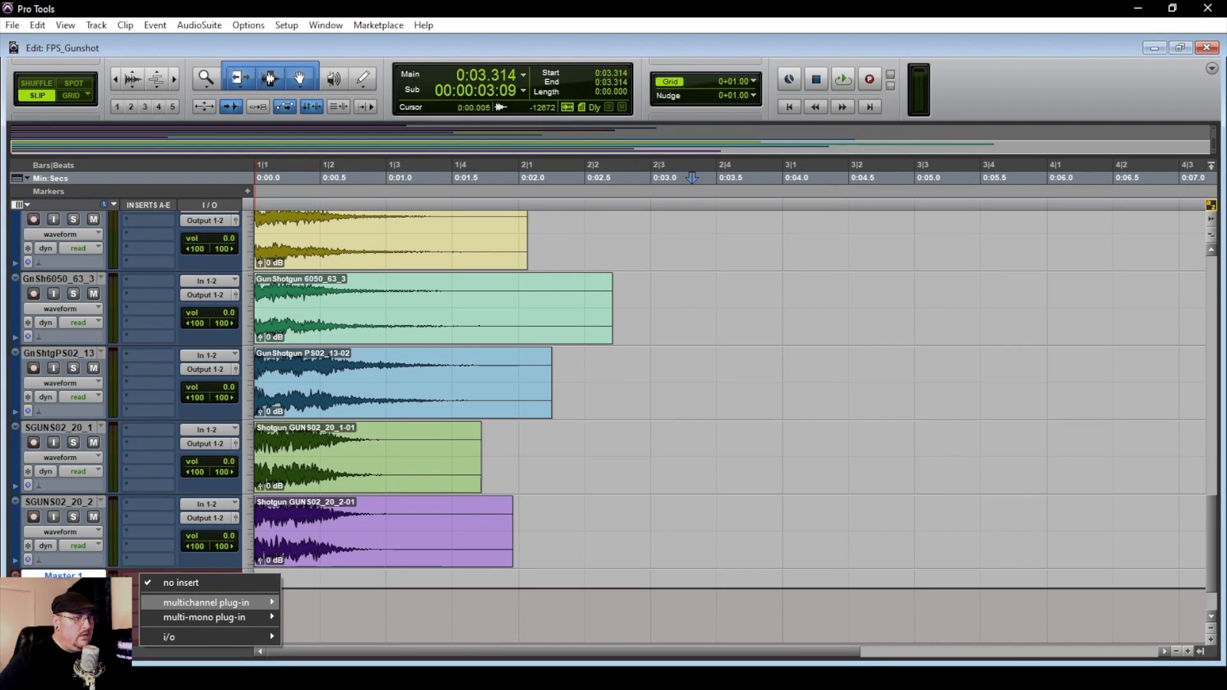
mouse_move(211, 602)
mouse_move(339, 582)
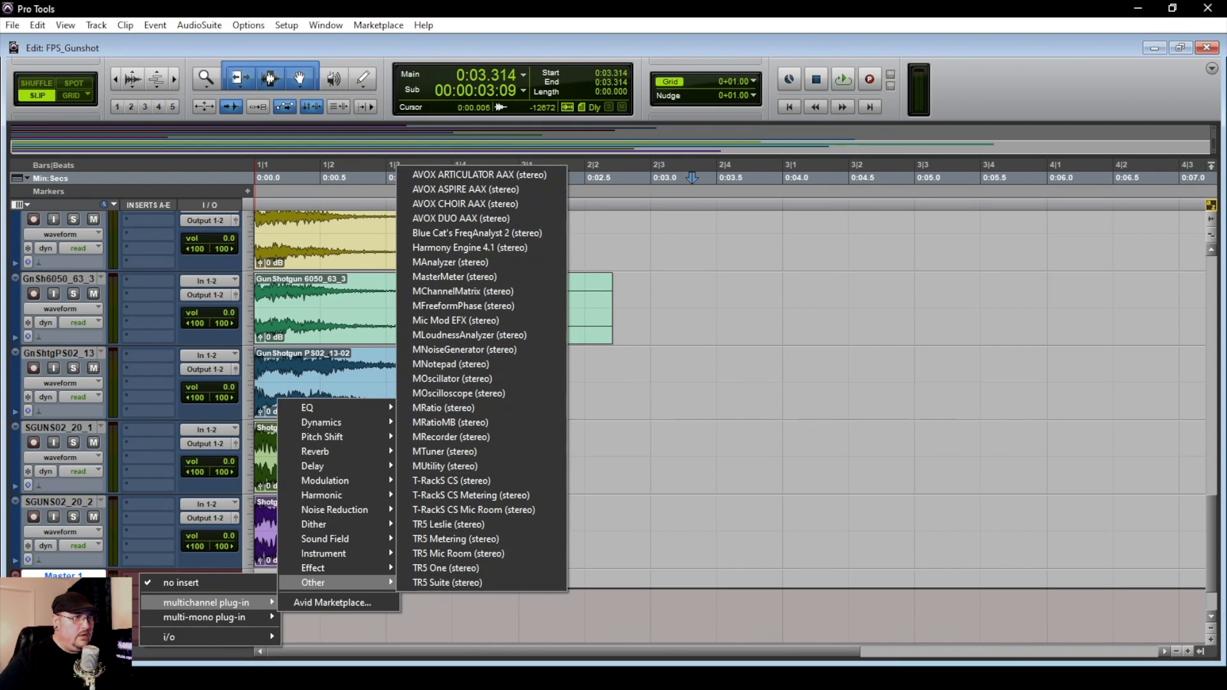
click(470, 233)
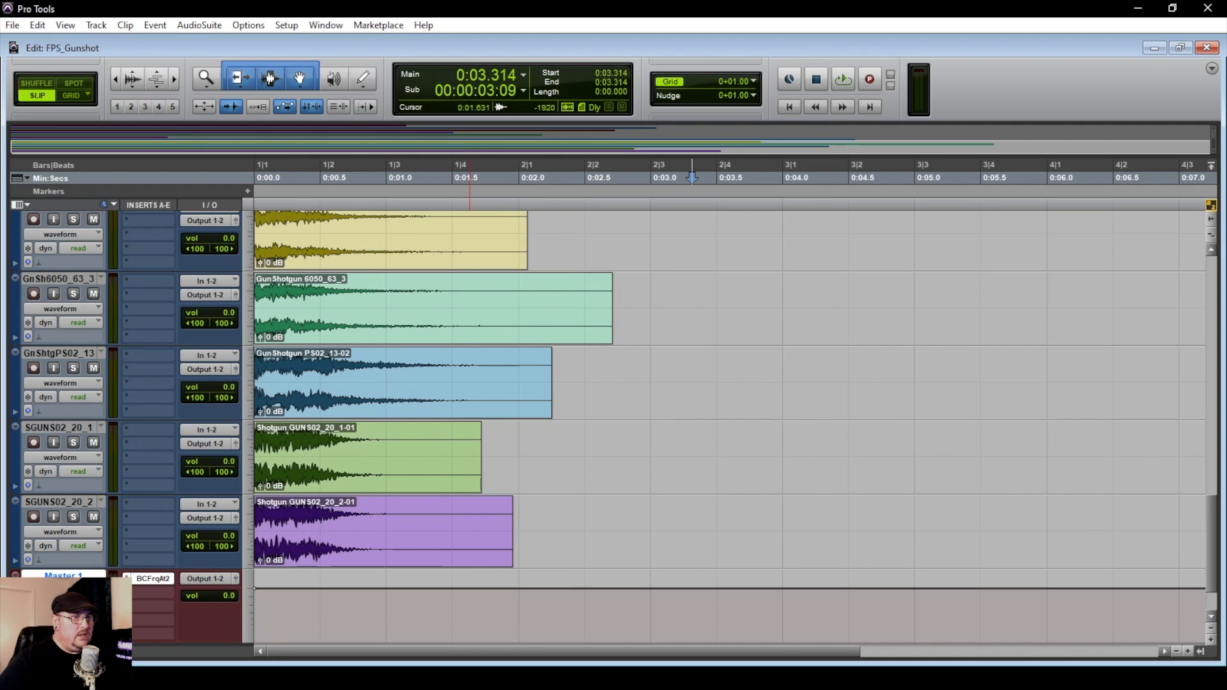
key(Return)
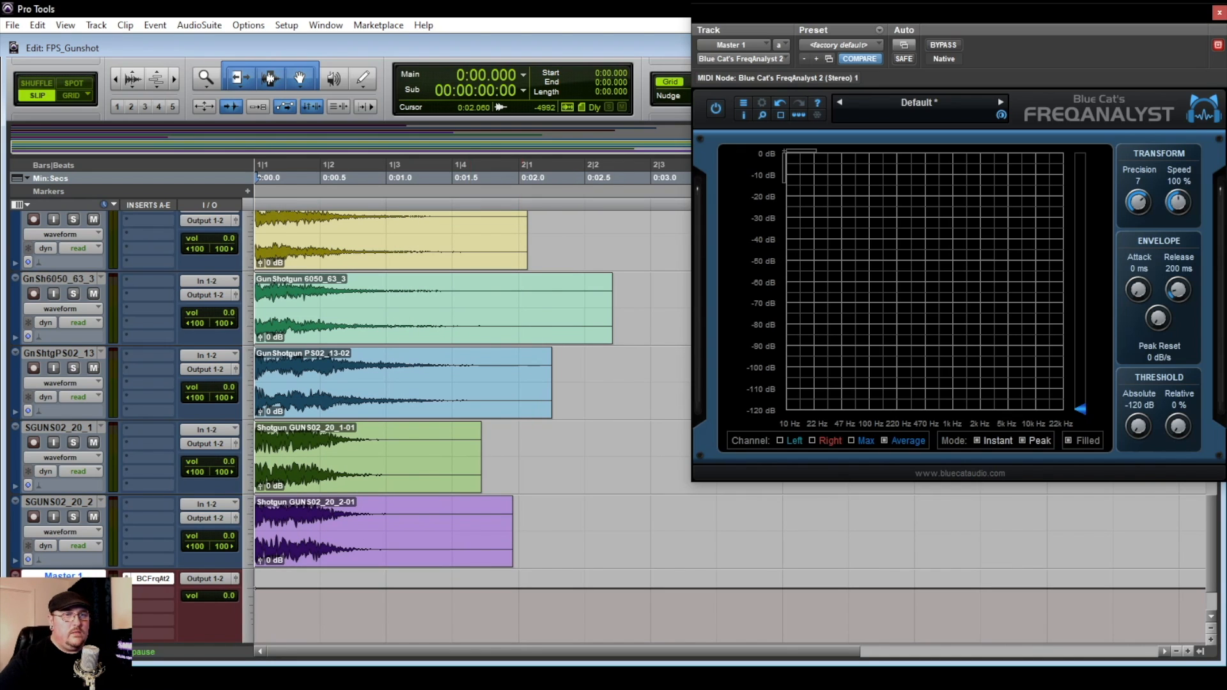
key(space)
key(space)
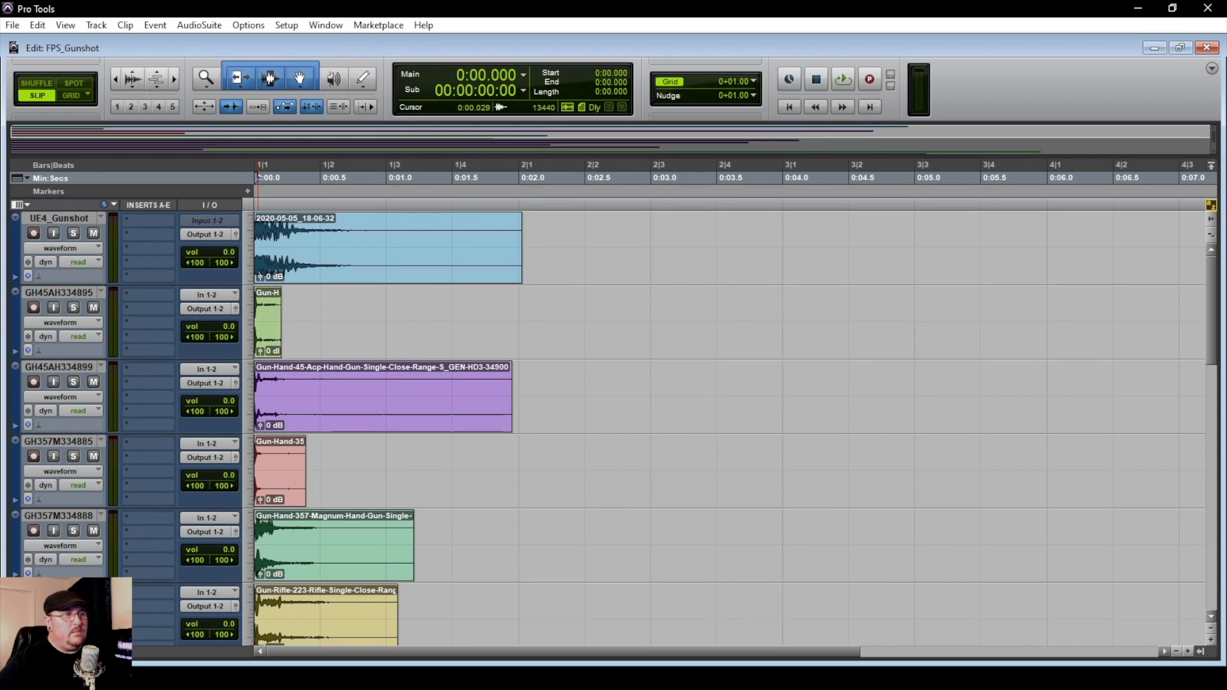
Solo the UE4_Gunshot reference track, play it from the session start and look over the other gun tracks
key(shift+s)
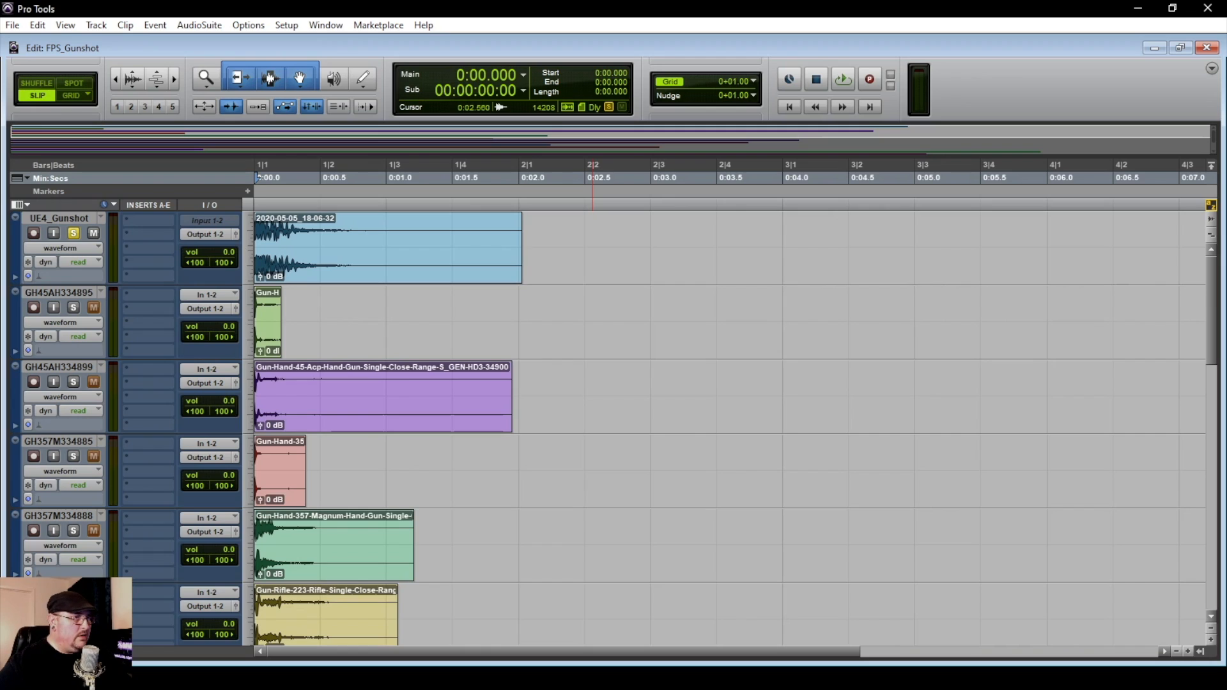
key(space)
key(space)
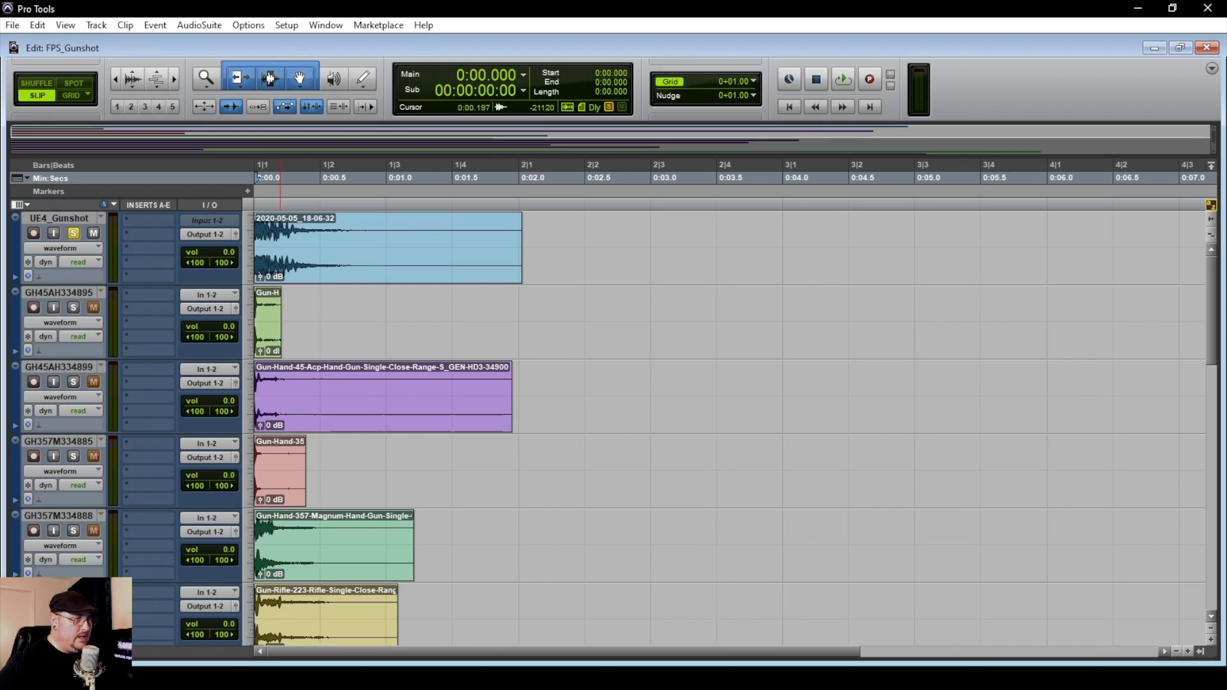
scroll(511, 428, down, 15)
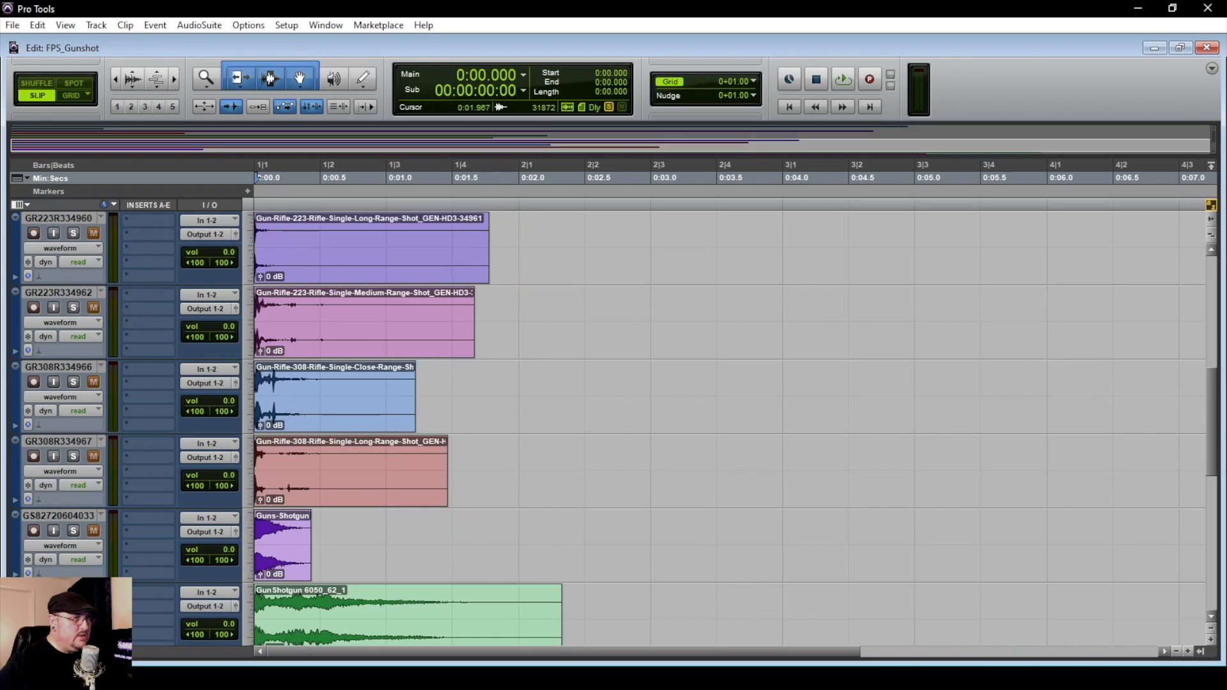
scroll(728, 428, up, 5)
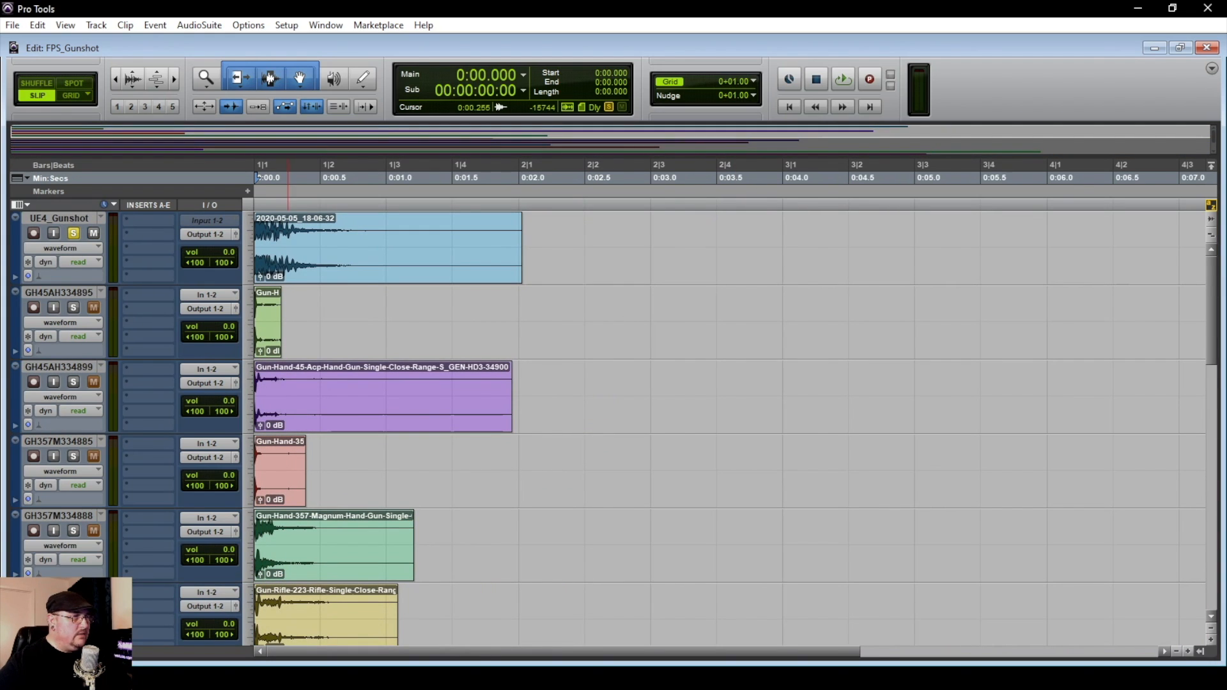
Show the mixer and examine the EQ3 7-Band and Maxim limiter settings on the Master 1 track, closing each plug-in after viewing
key(ctrl+equal)
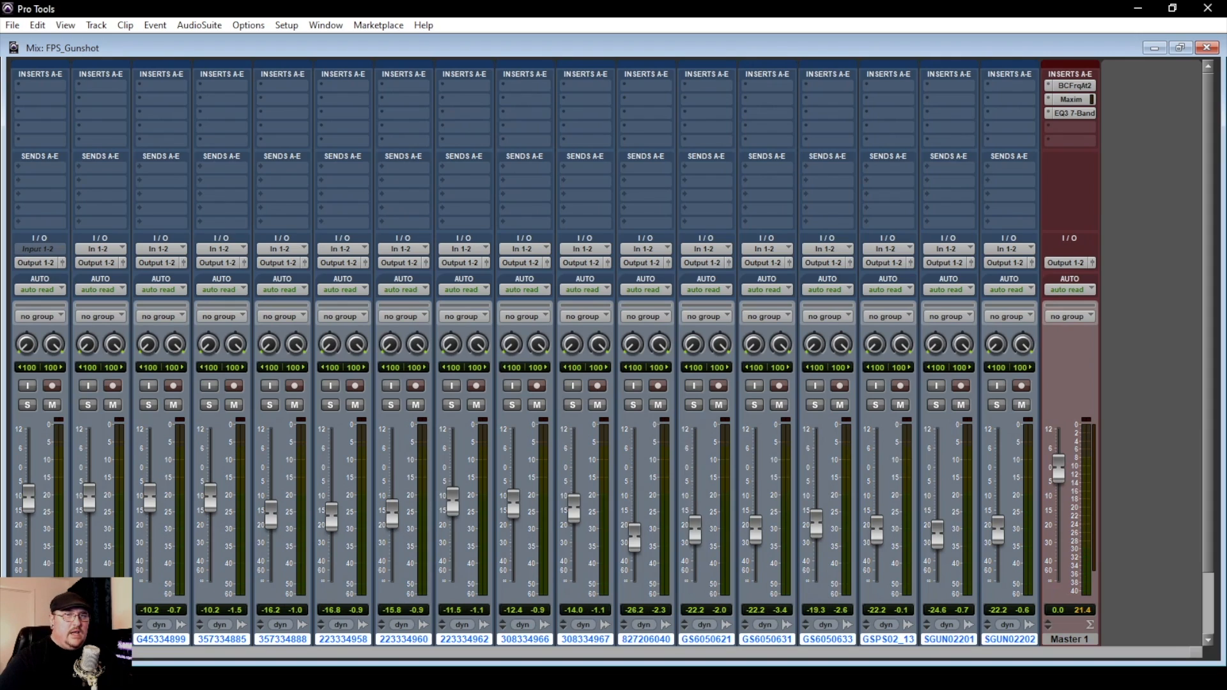
click(1074, 113)
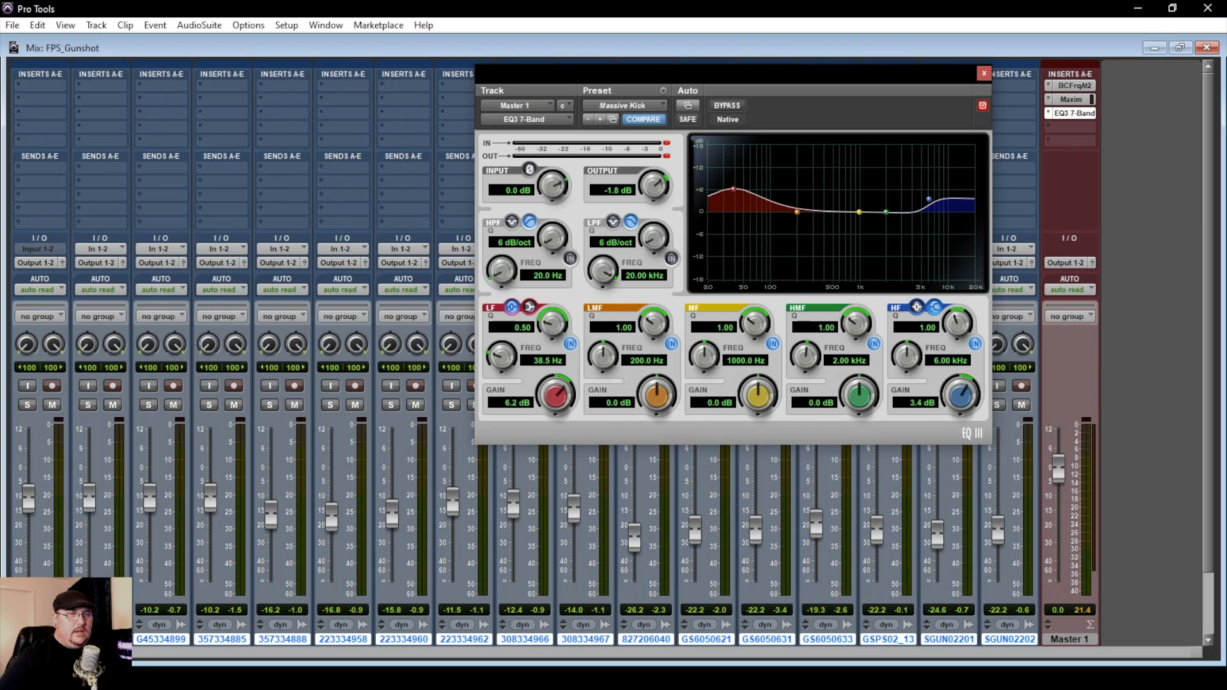
click(984, 73)
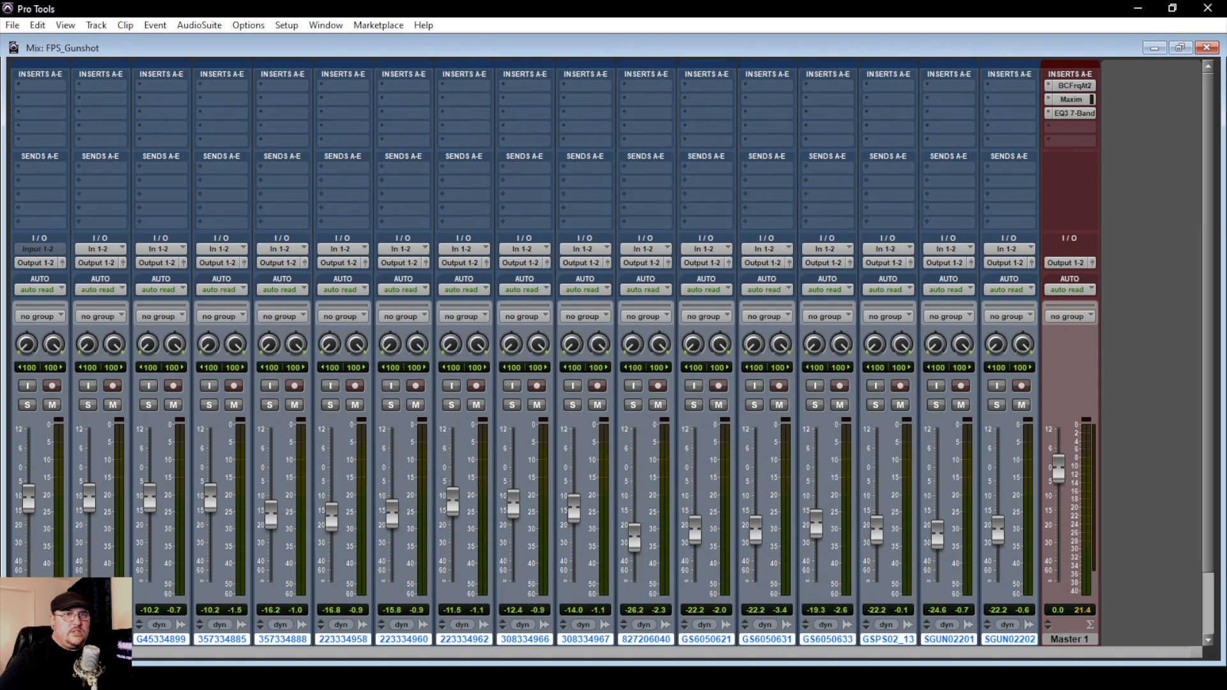
click(1070, 99)
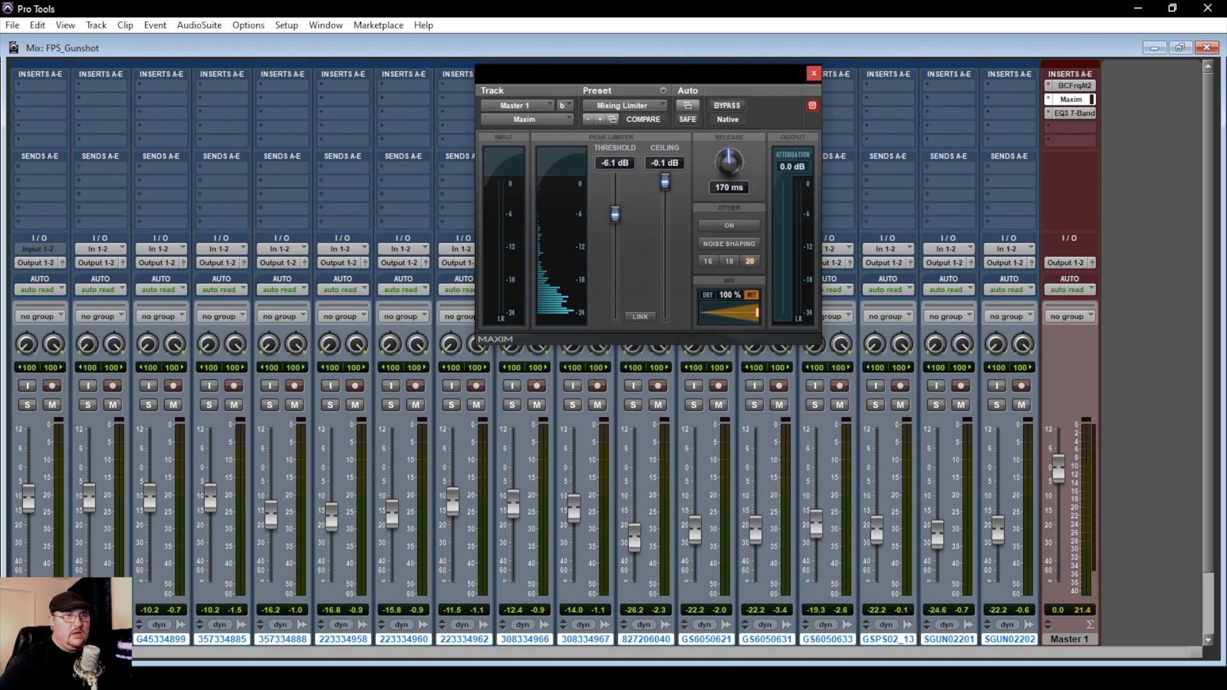
click(813, 74)
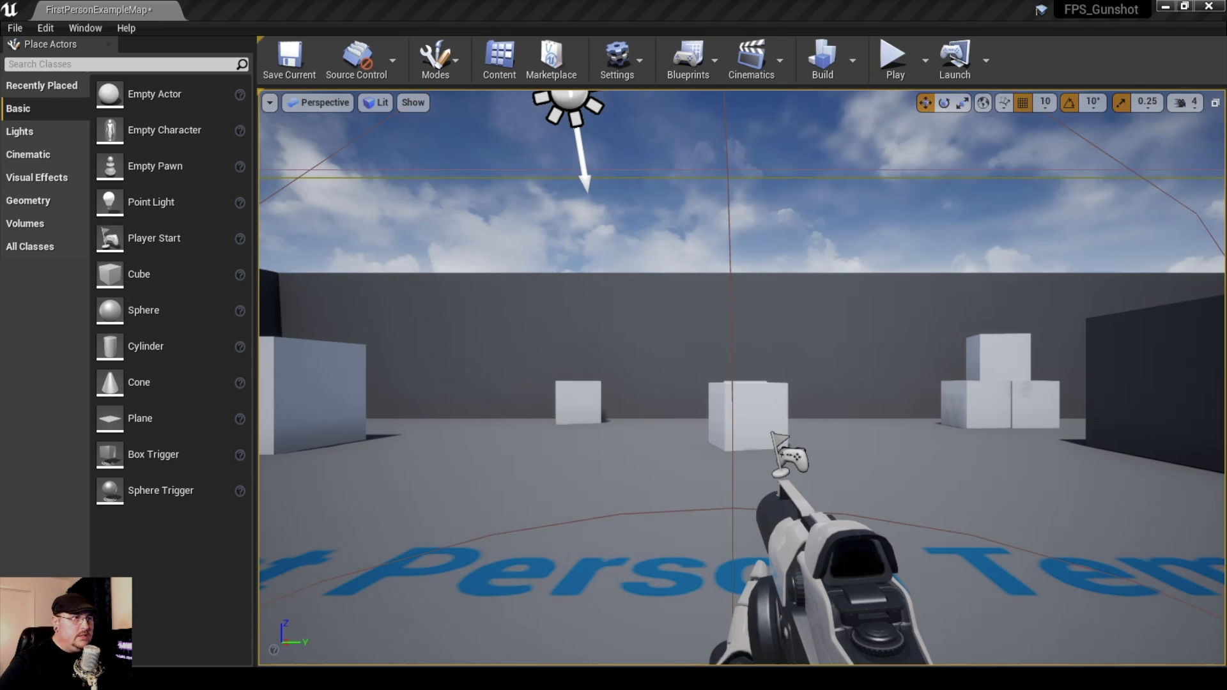
Switch to Unreal Editor, run the first-person level, fire the gun to hear its original sound, and end the play session
drag(741, 377, 748, 409)
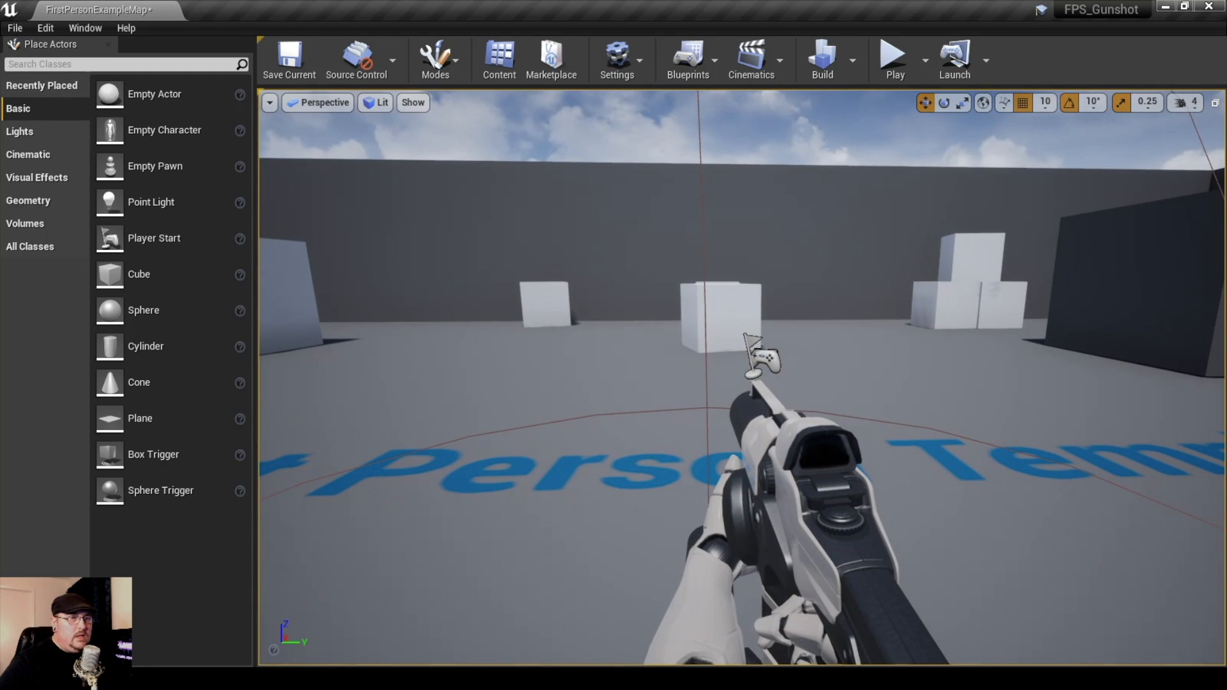
click(892, 57)
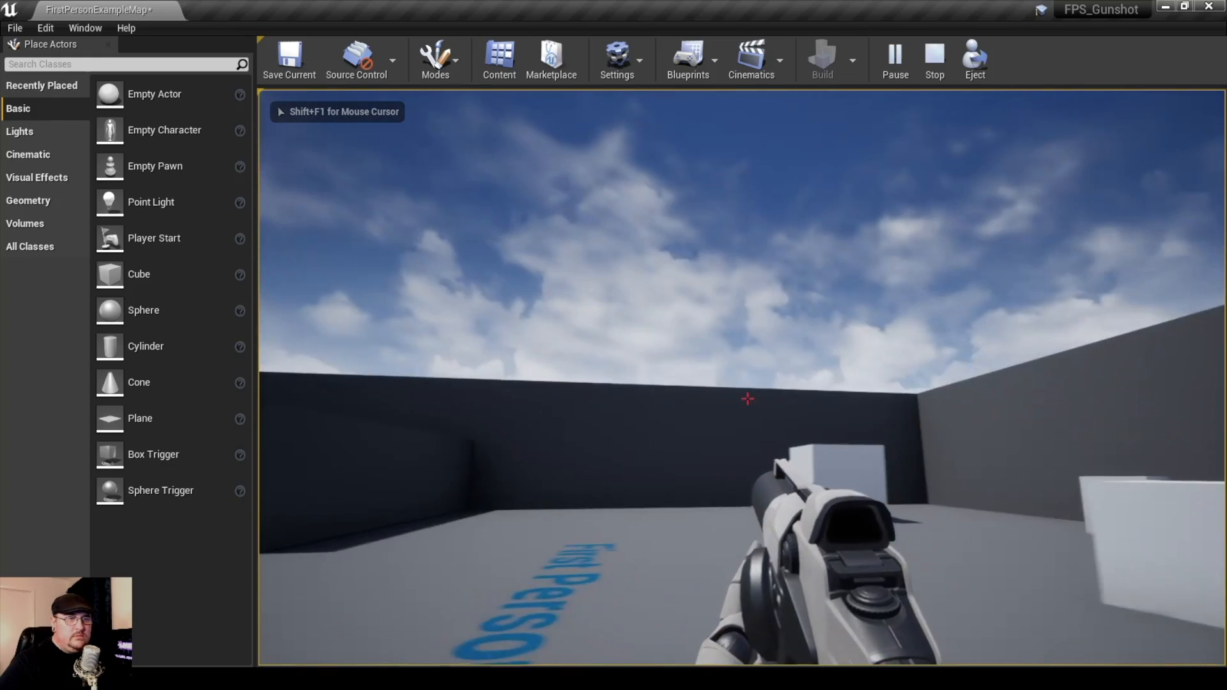
click(747, 398)
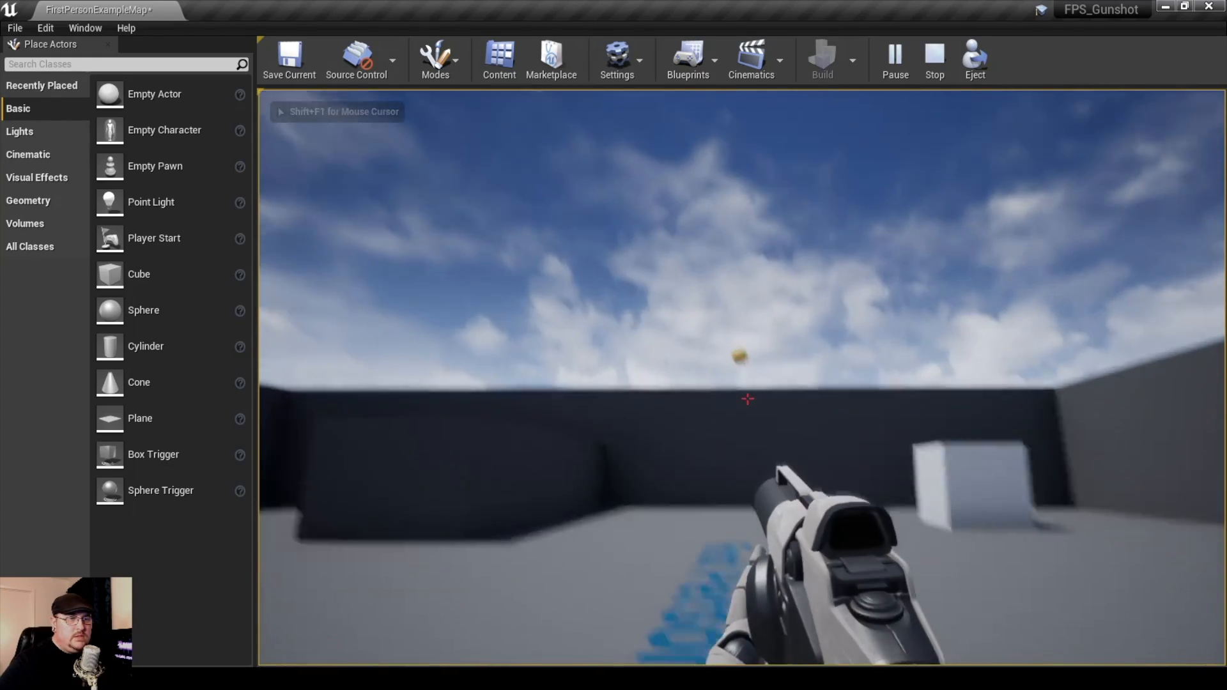
click(748, 398)
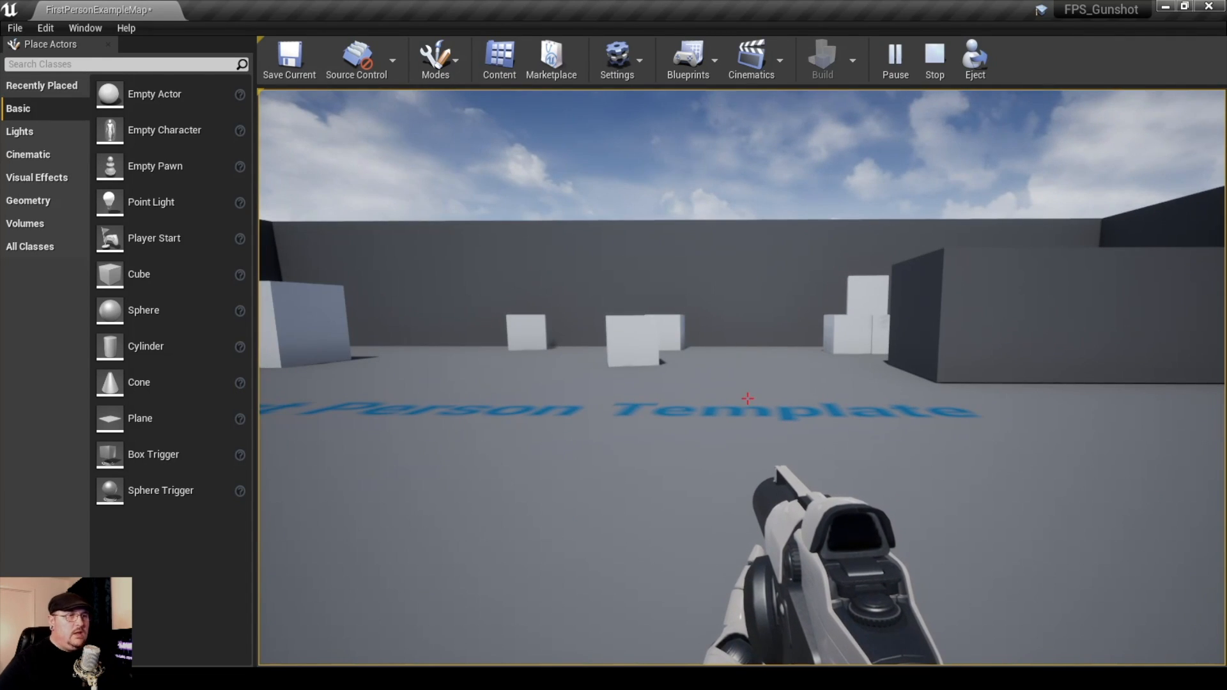
key(Escape)
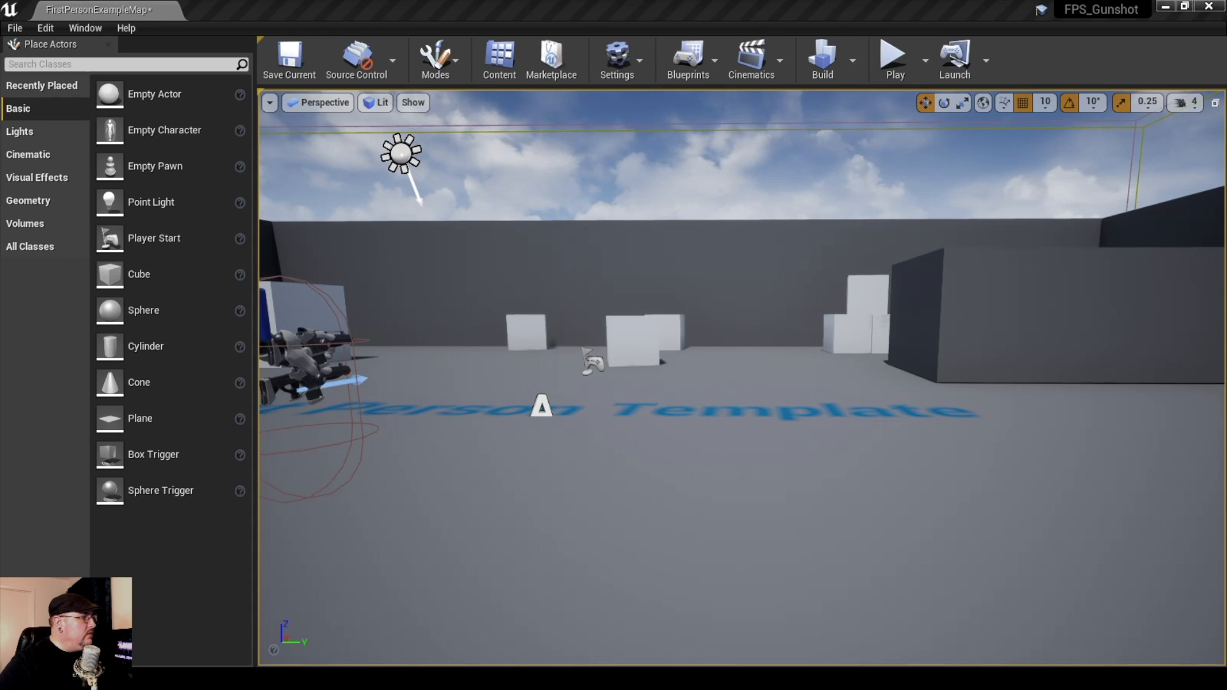
In the FirstPersonCharacter event graph, set the Play Sound at Location sound to FPS_Gunshot_Final_Master_1, compile the blueprint and close it
drag(0, 282, 855, 2)
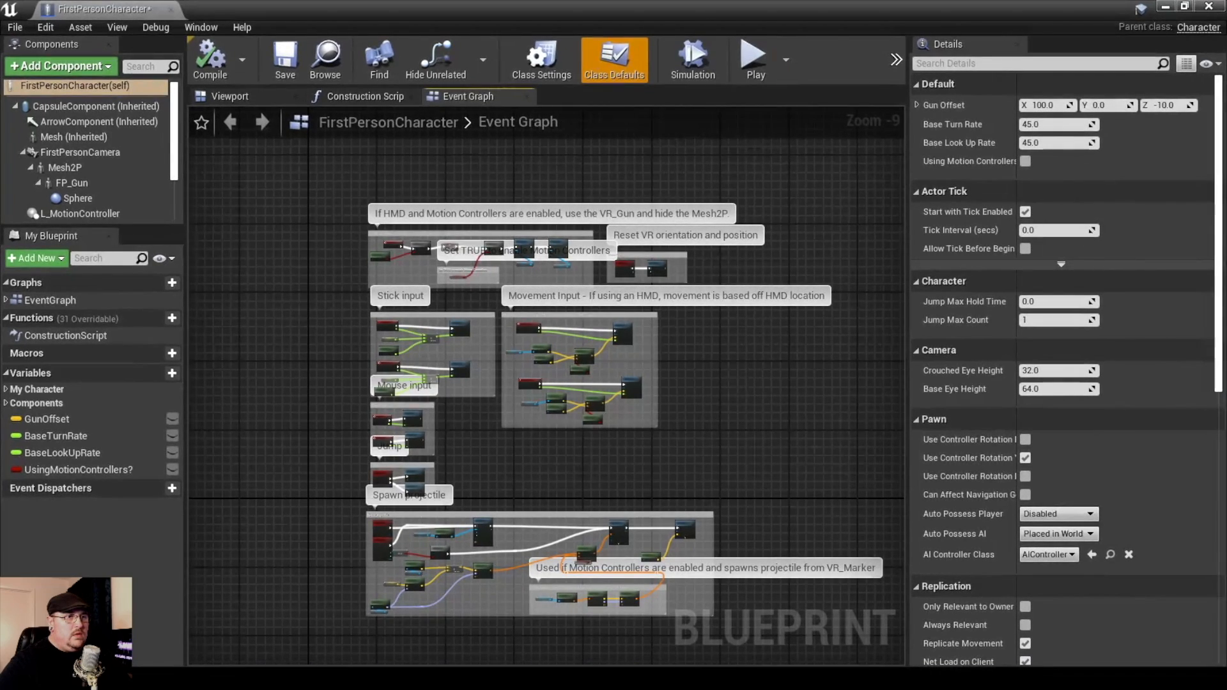
drag(582, 337, 562, 152)
scroll(383, 358, up, 9)
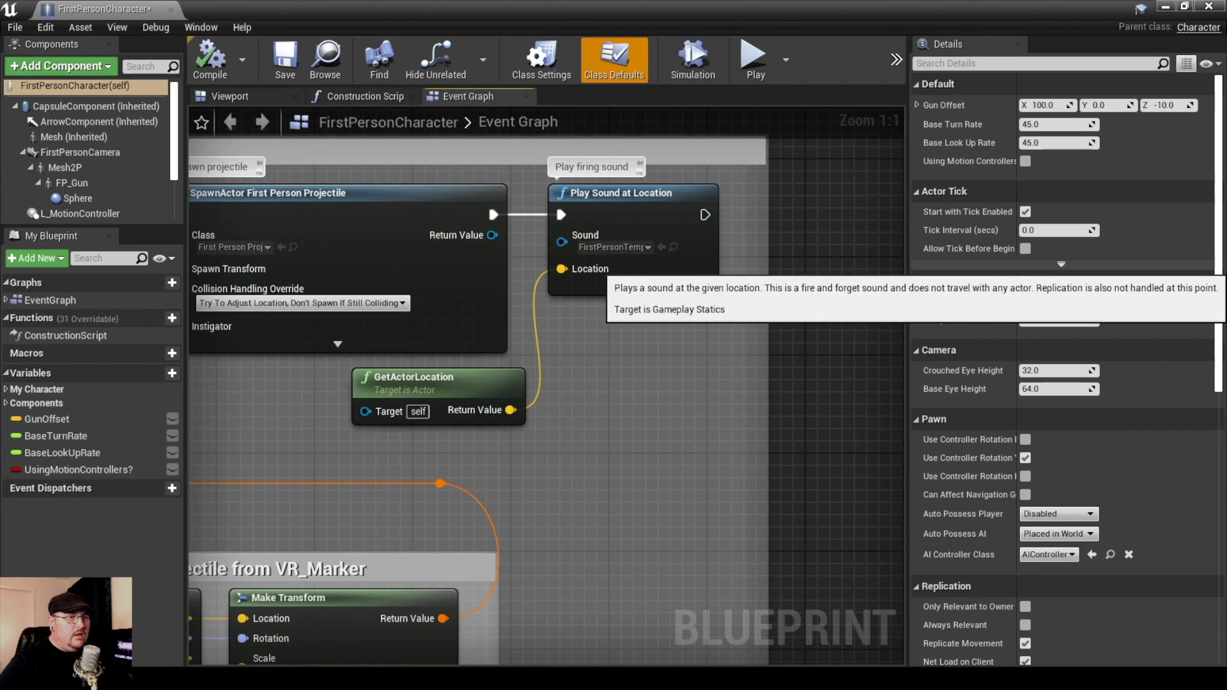
click(639, 247)
scroll(687, 368, down, 5)
scroll(687, 364, down, 8)
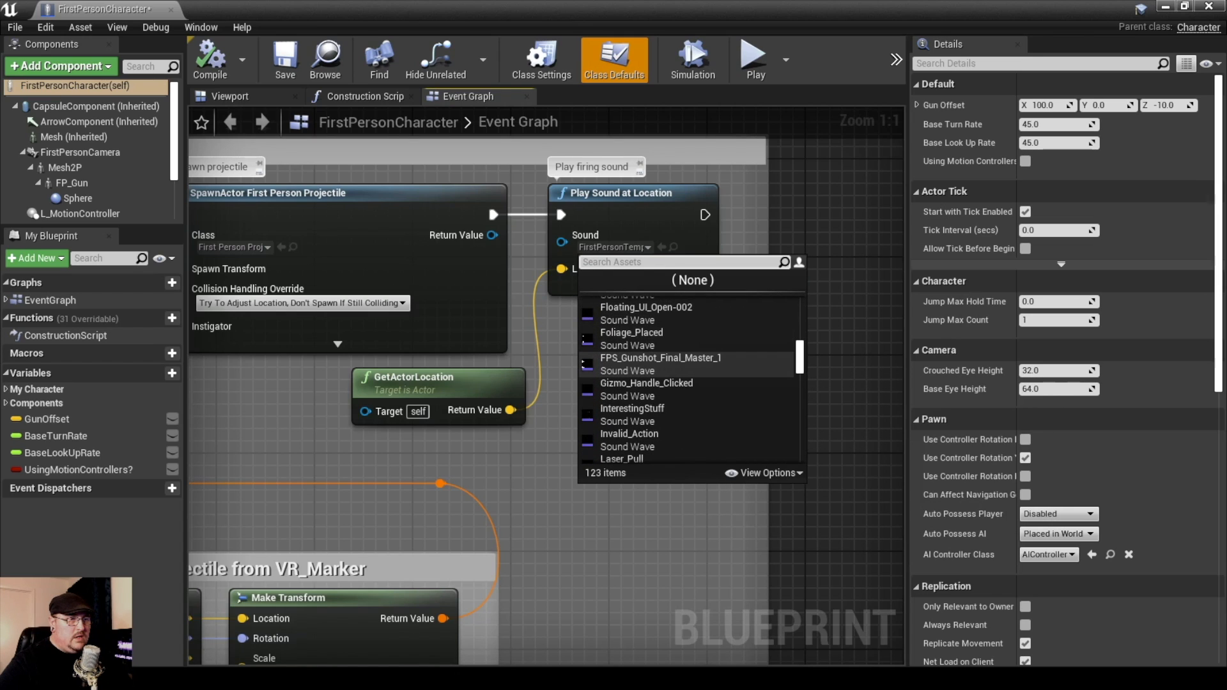
click(586, 361)
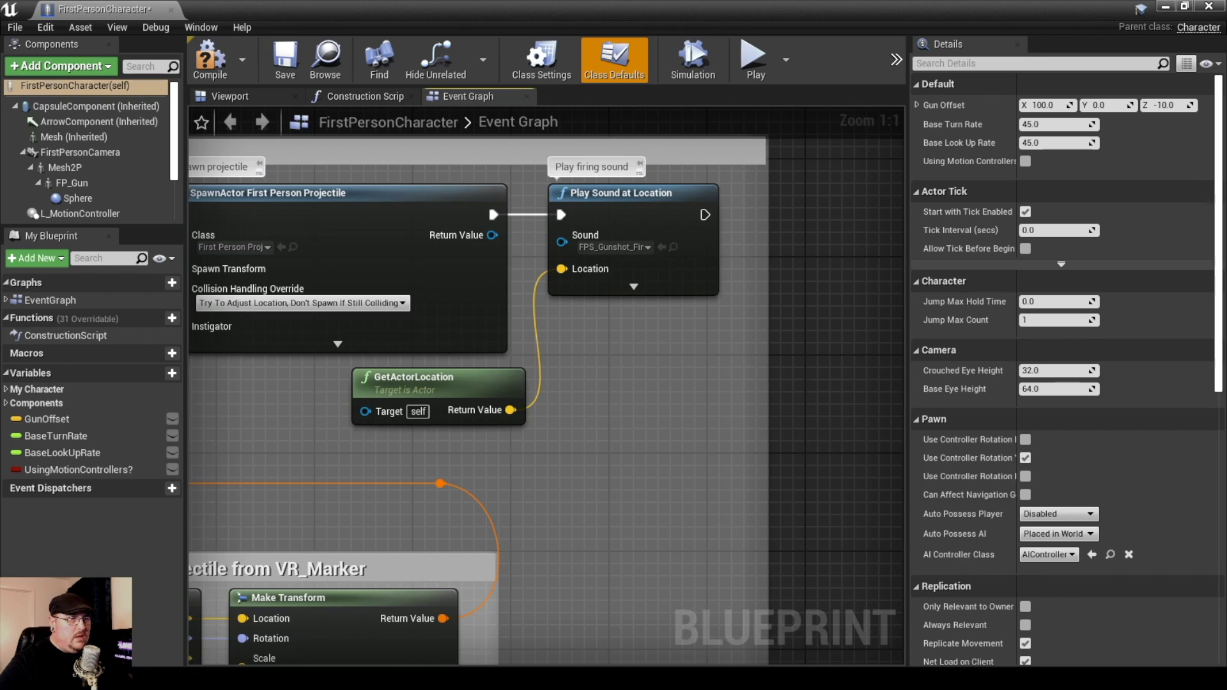
click(209, 61)
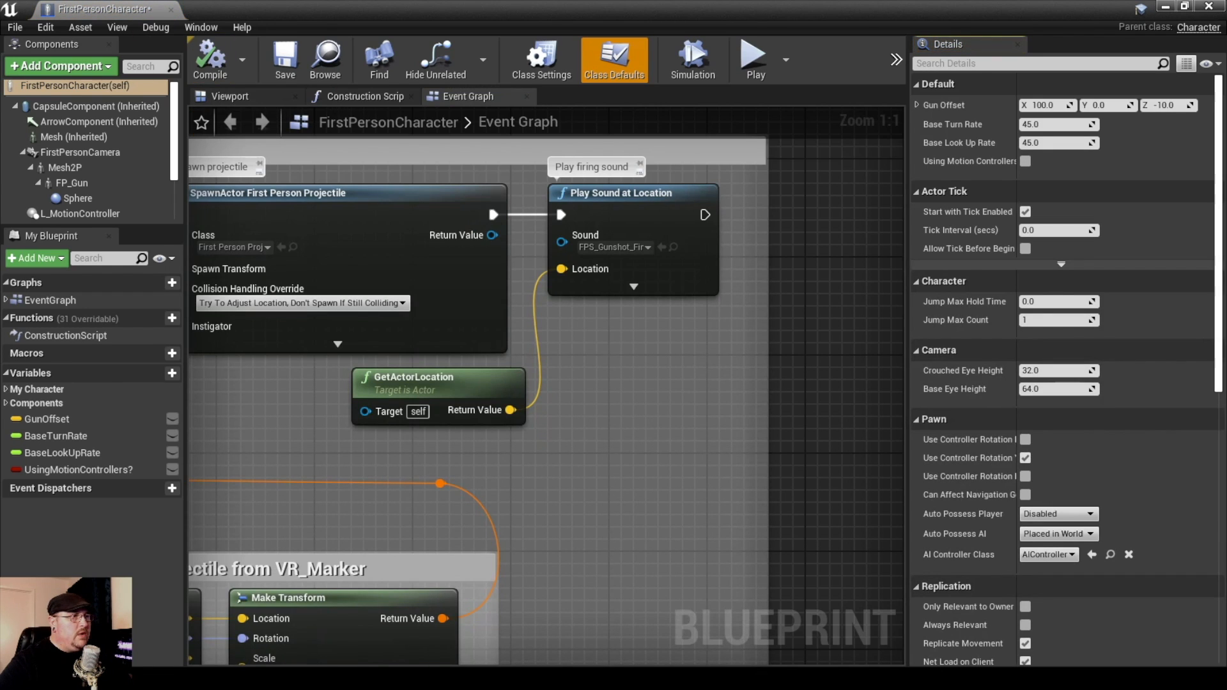
click(171, 10)
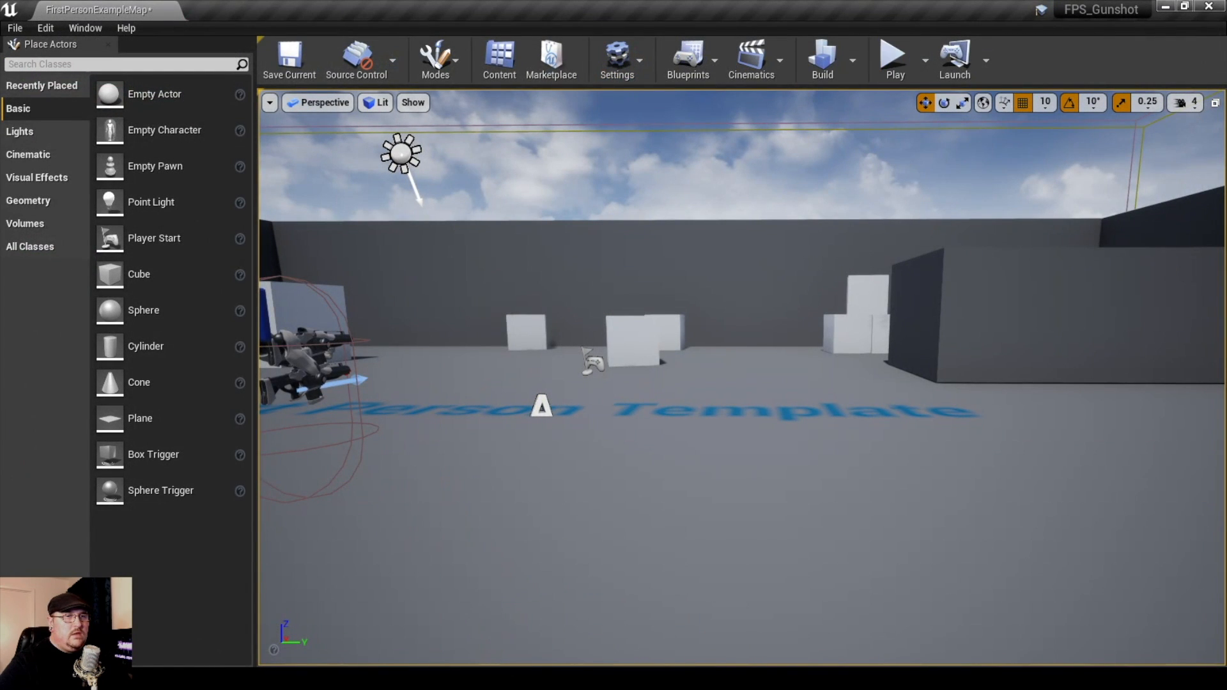
Run the level again and walk around firing the gun to test the new gunshot sound
click(895, 64)
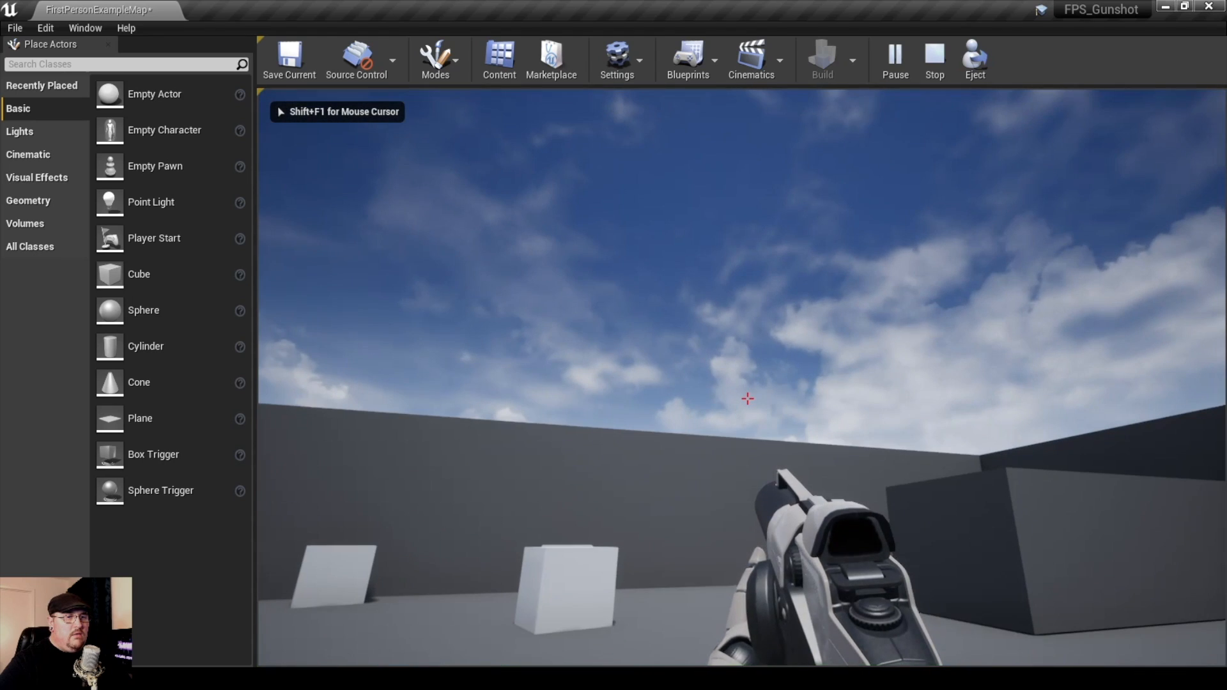
click(747, 398)
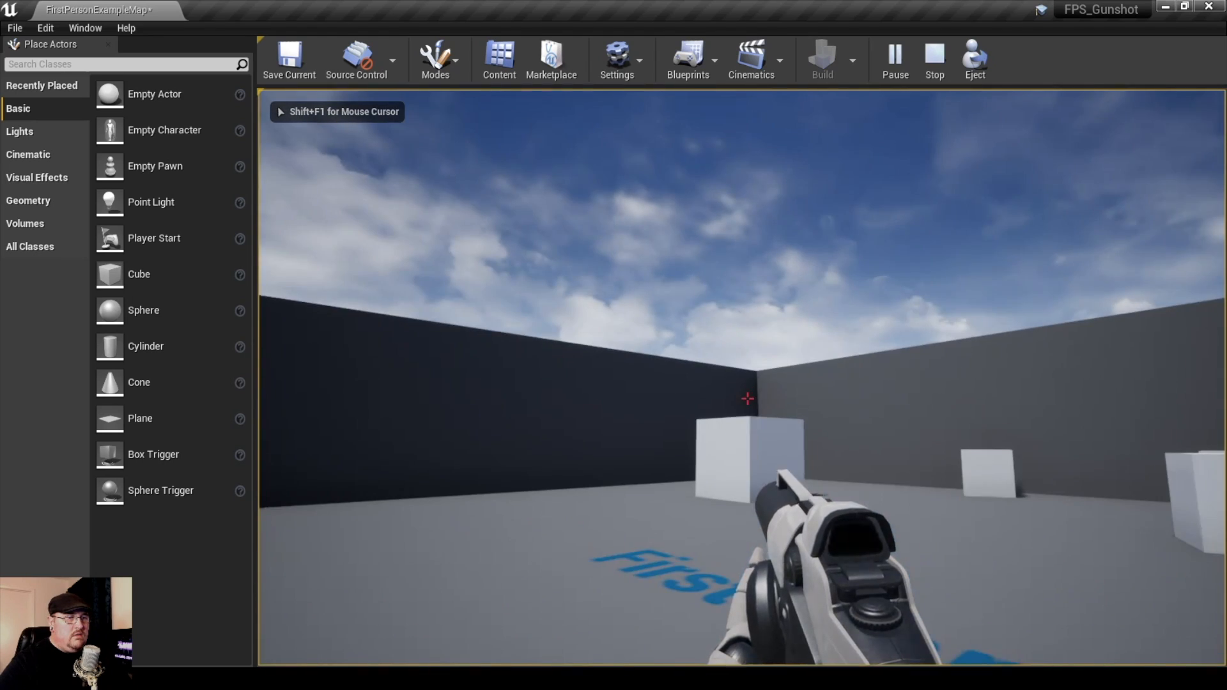
key(w)
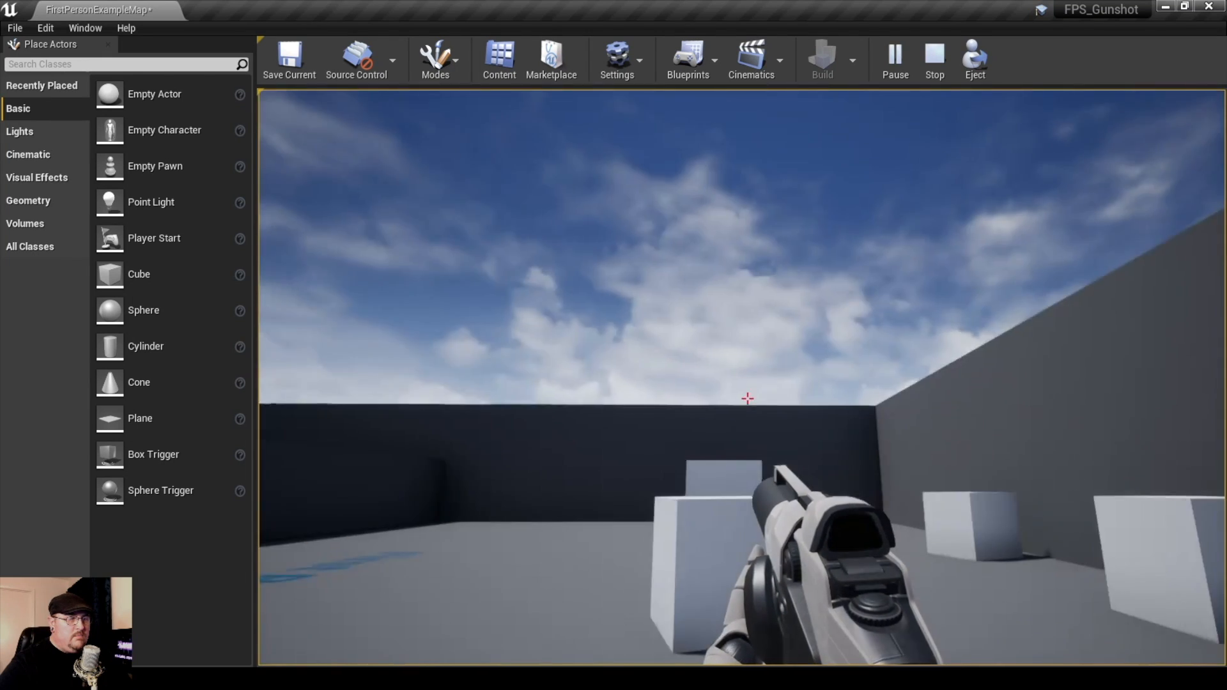
key(w)
key(a)
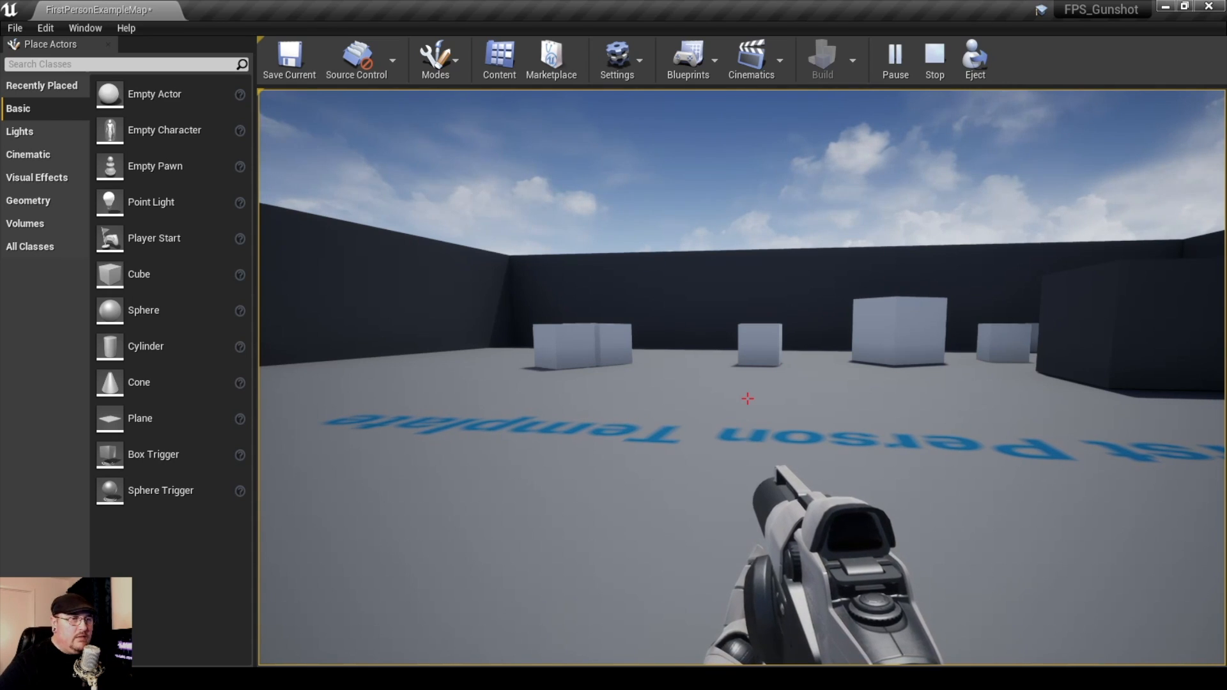
key(w)
key(w)
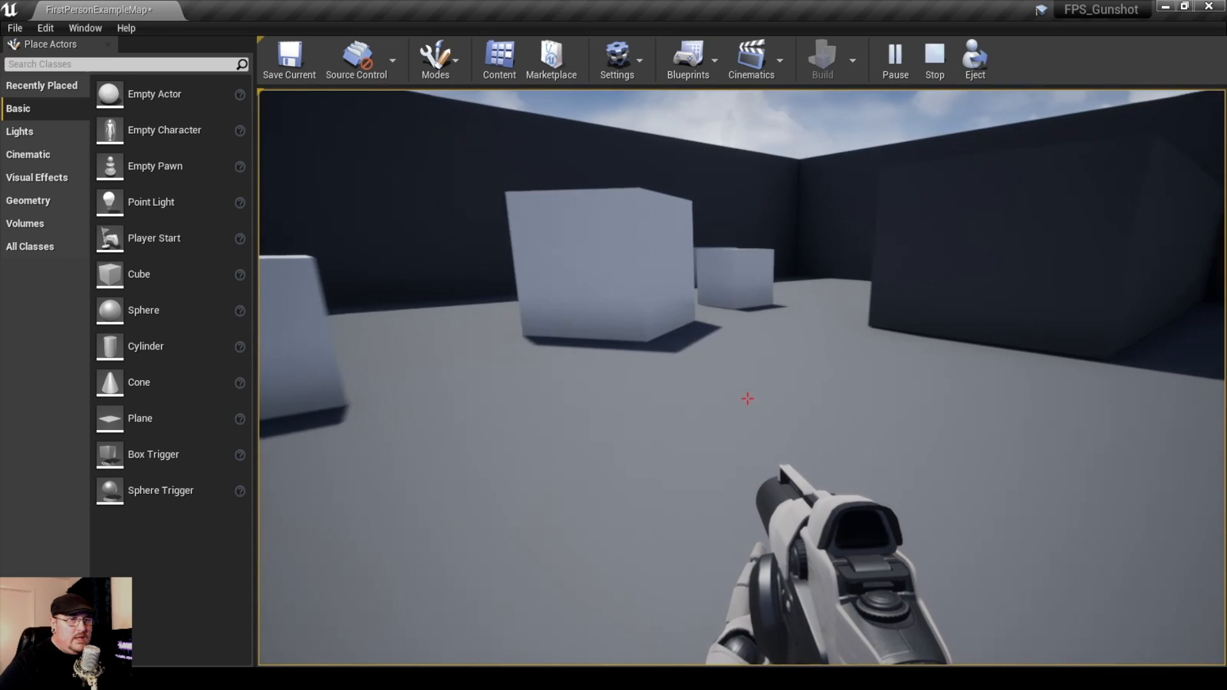
key(w)
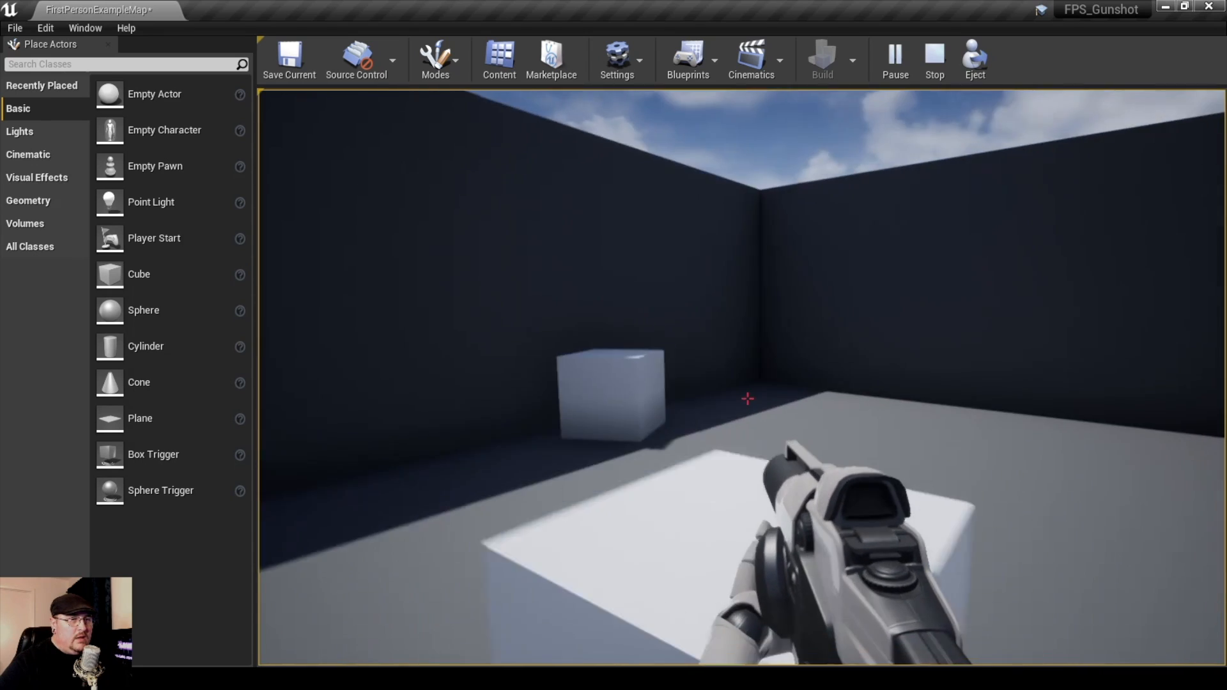
Walk through the level among the white cubes and shoot one of them to hear the new gunshot sound
key(w)
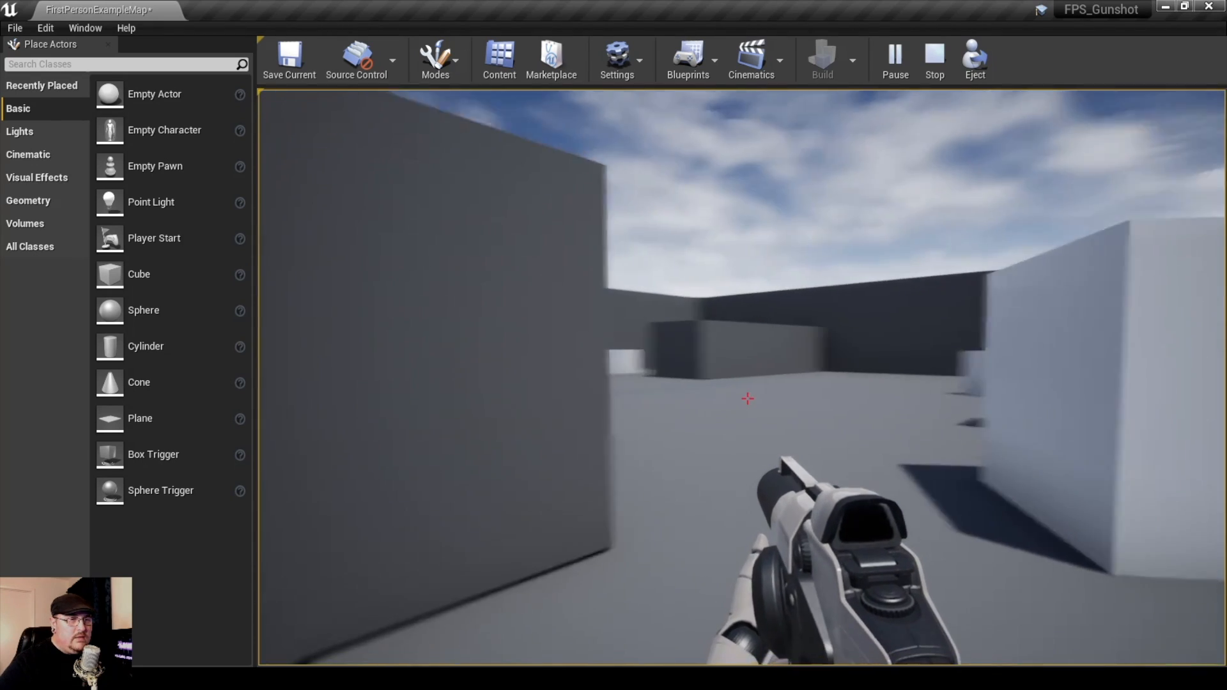
key(w)
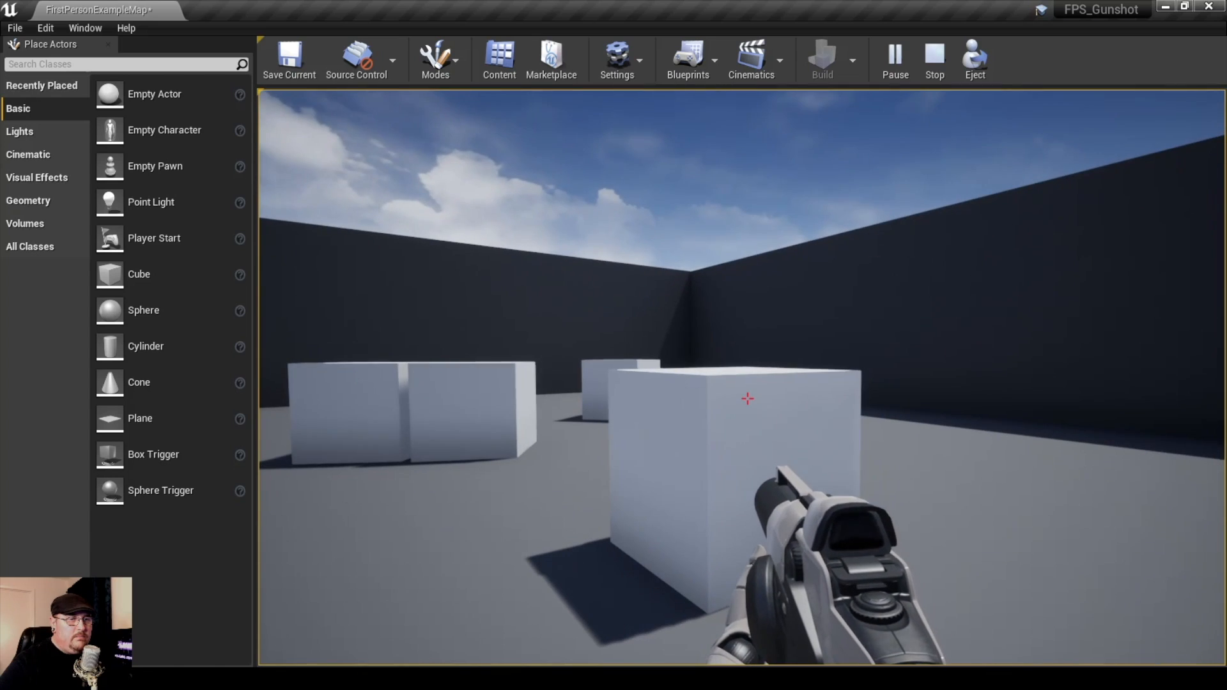
click(748, 398)
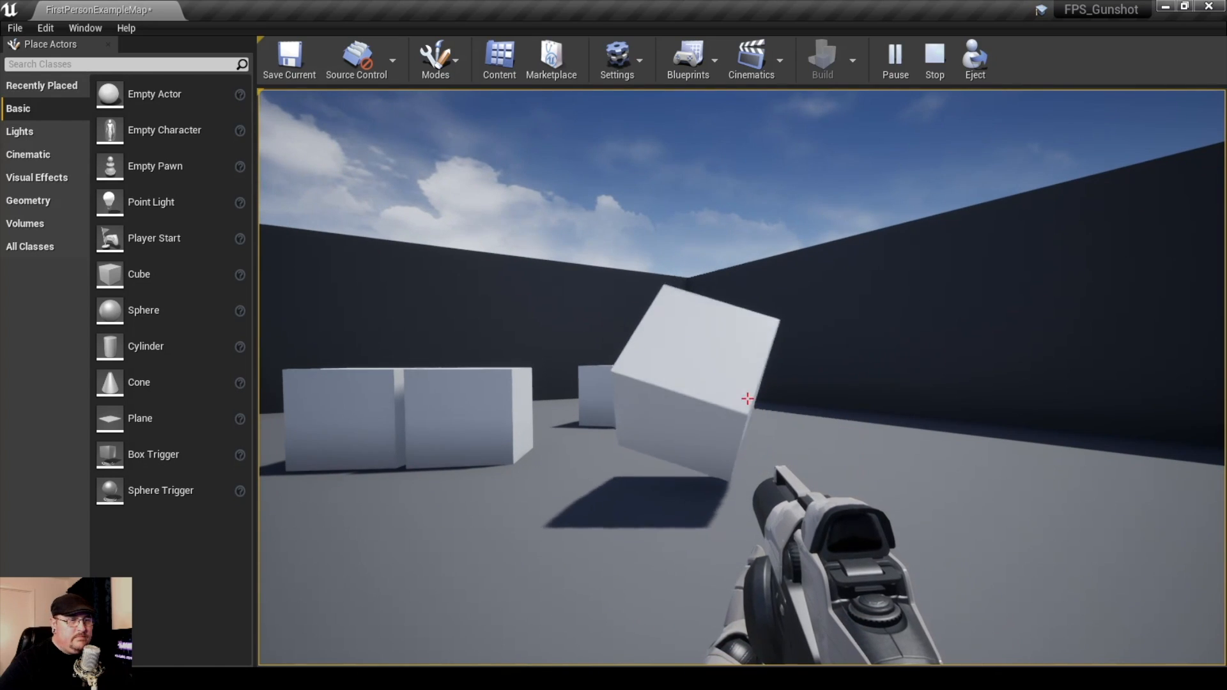
key(w)
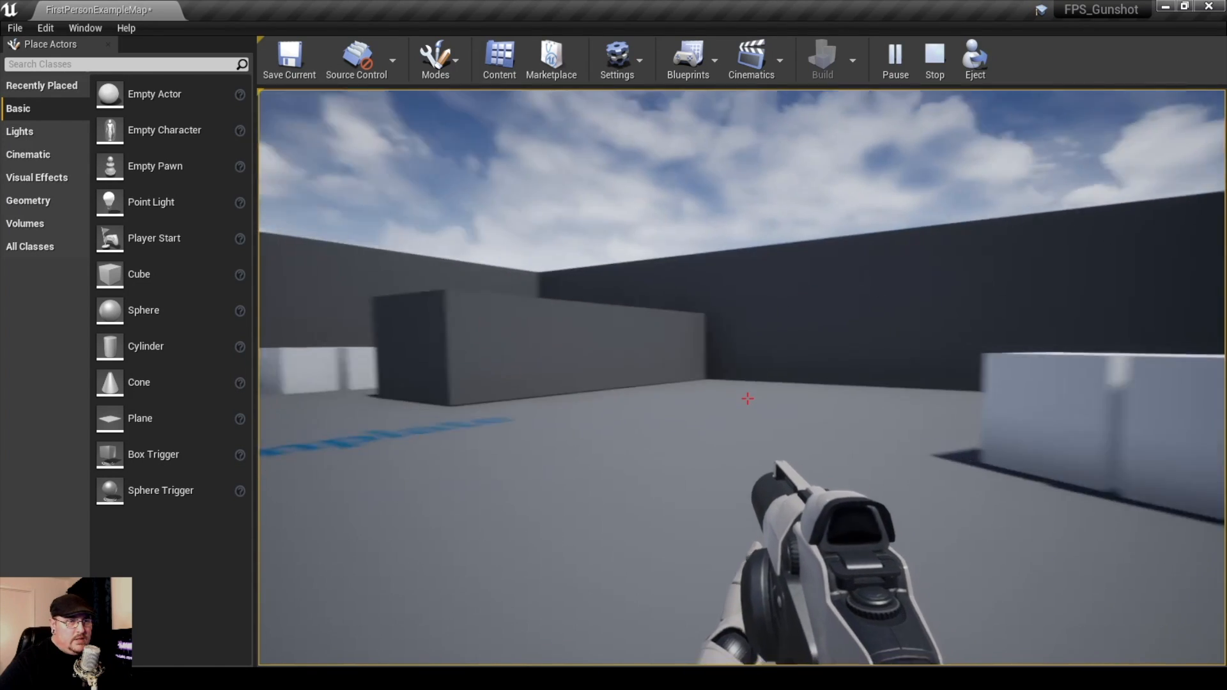
key(w)
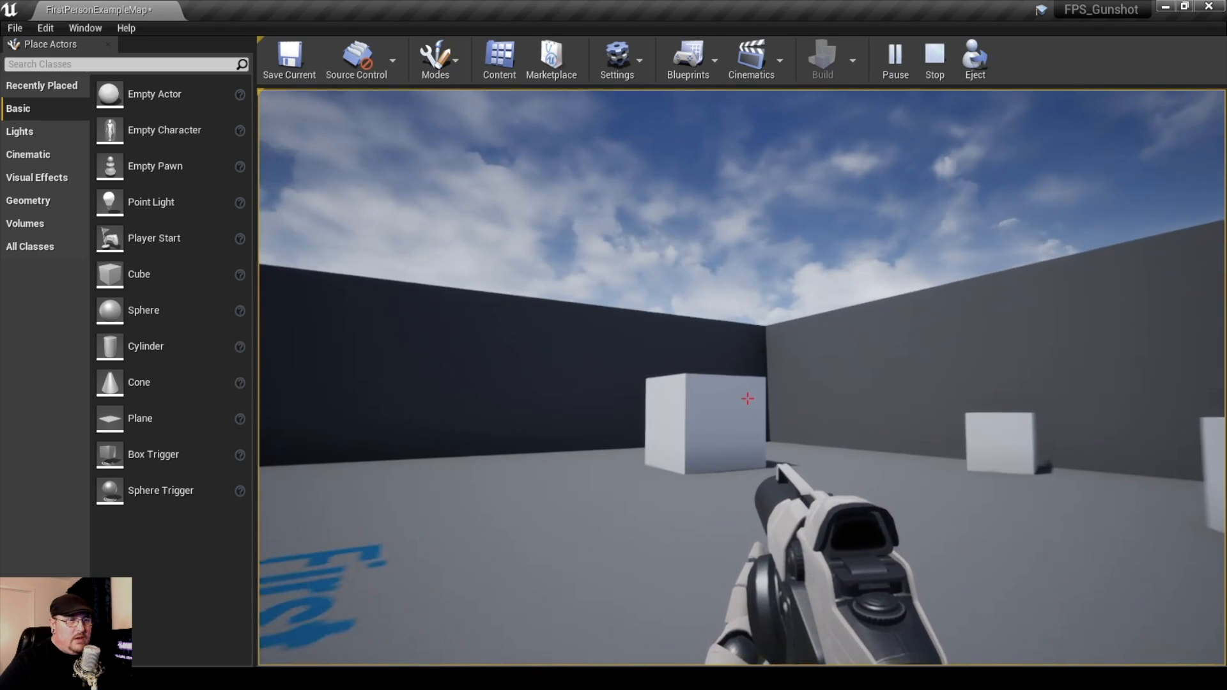
key(w)
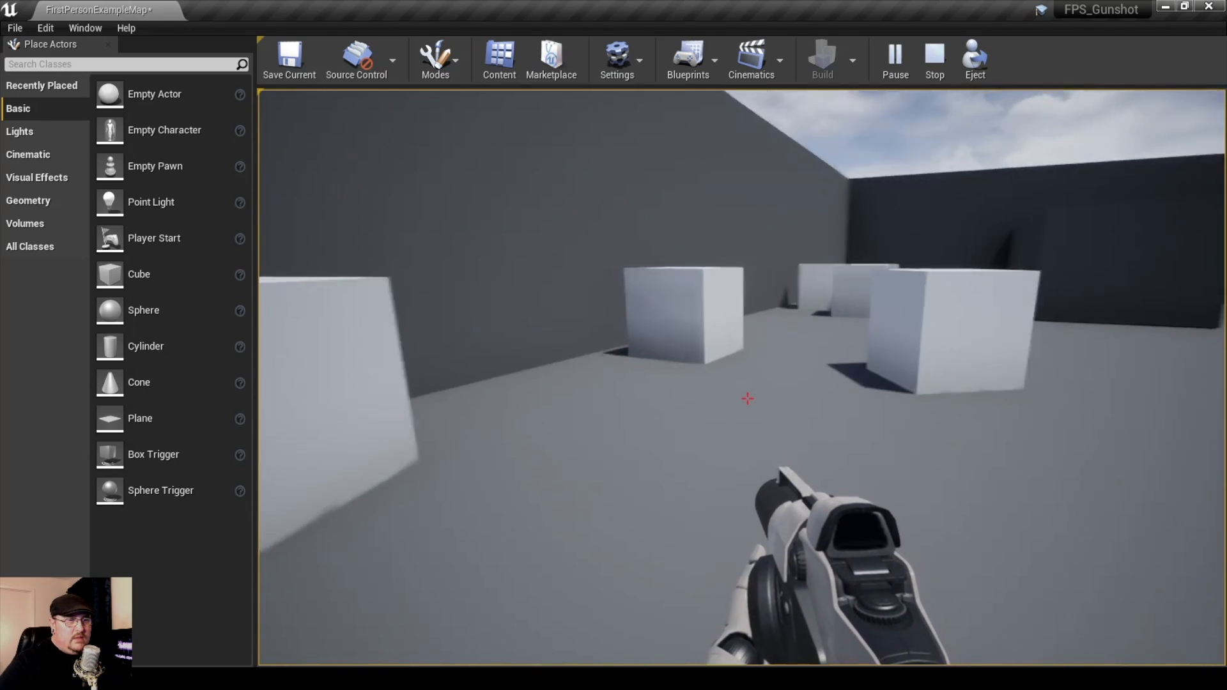
key(w)
key(w)
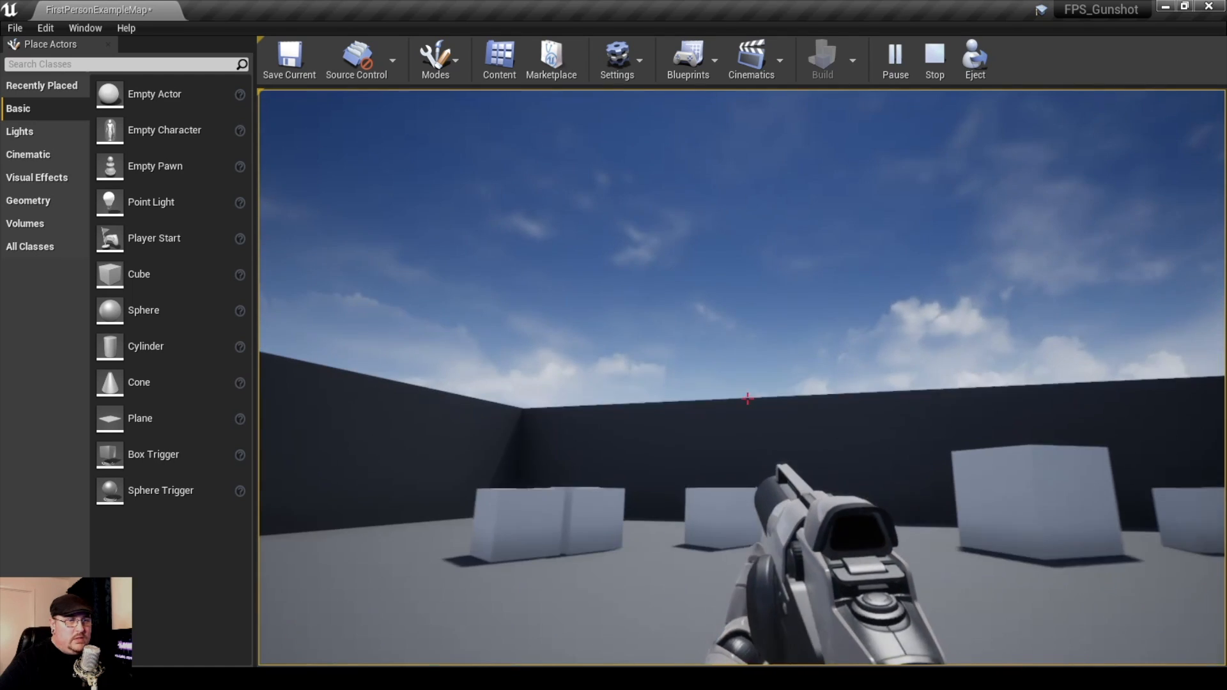
Fire across the First Person Template floor, at a cube up close and toward the far wall to audition the gunshot
click(747, 399)
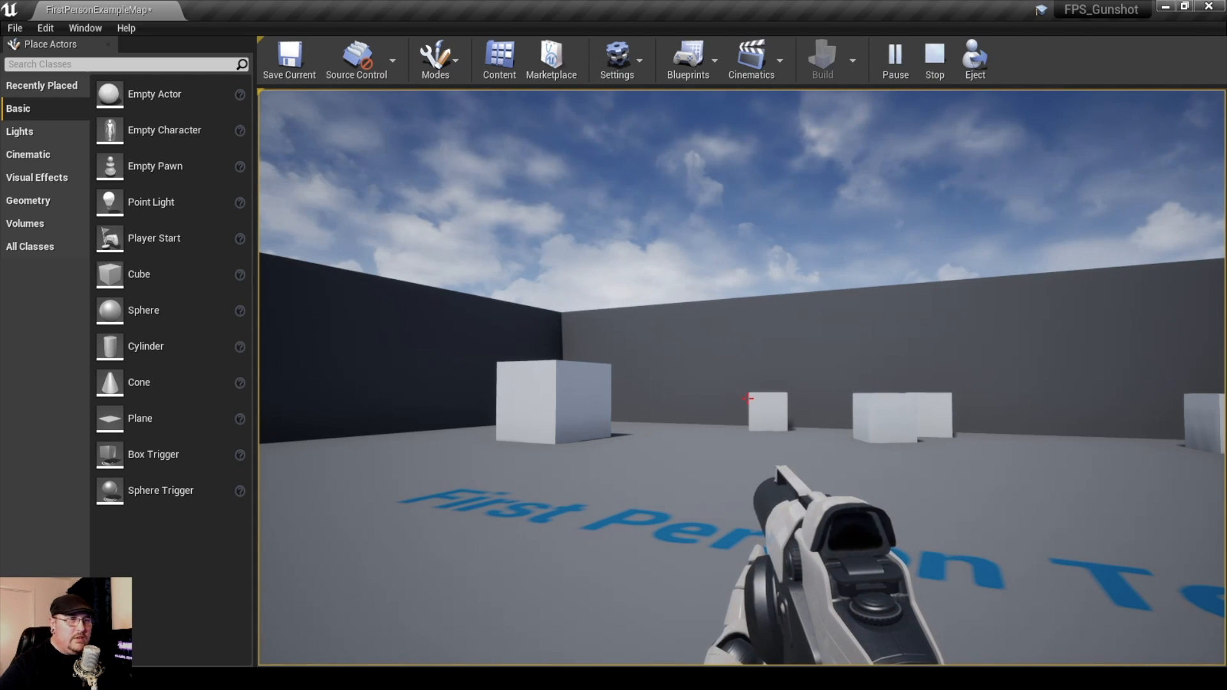
key(w)
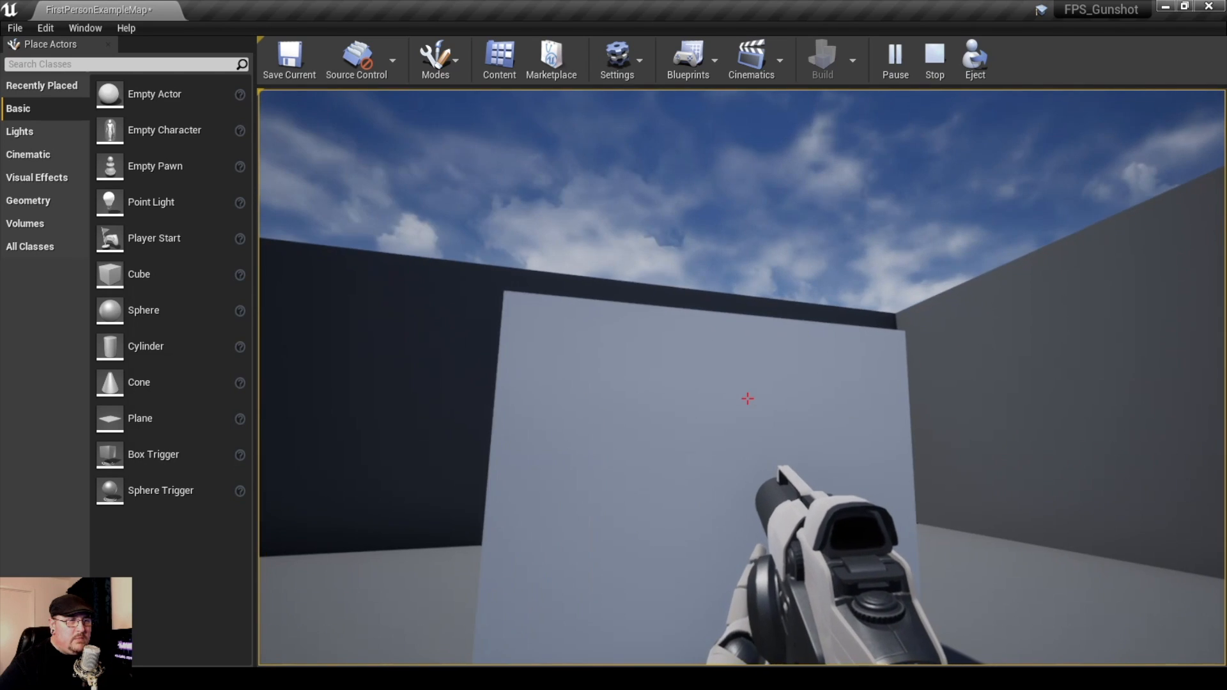
click(747, 399)
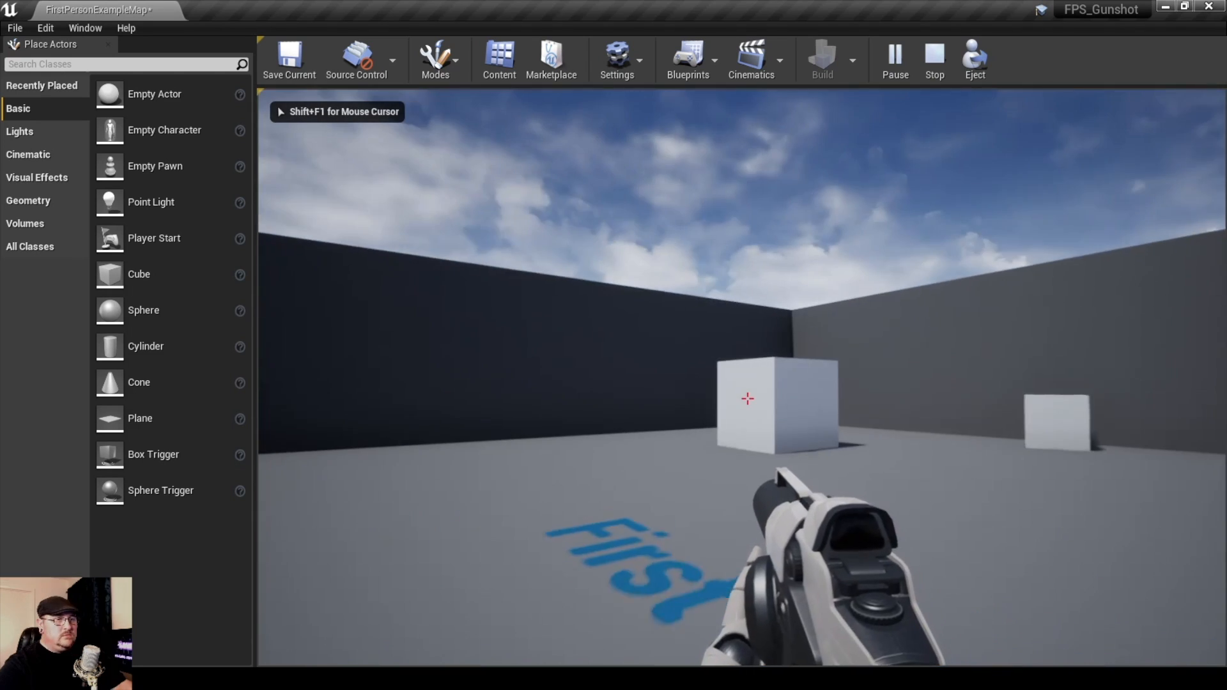
click(748, 399)
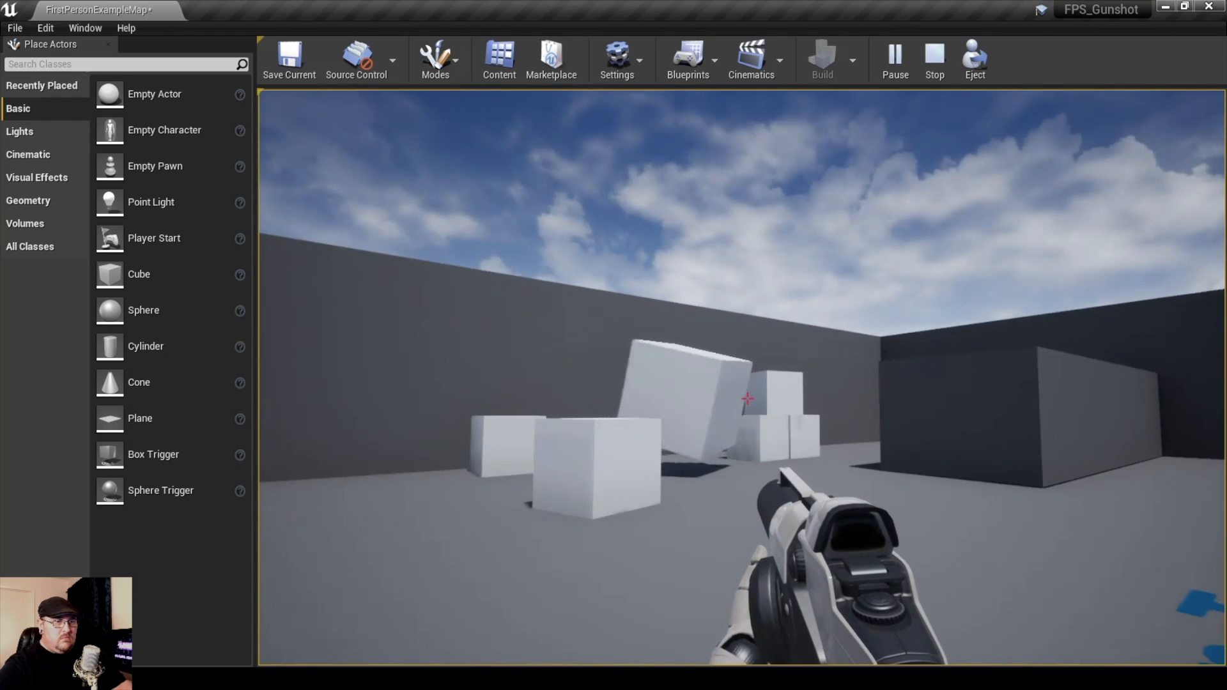
click(748, 398)
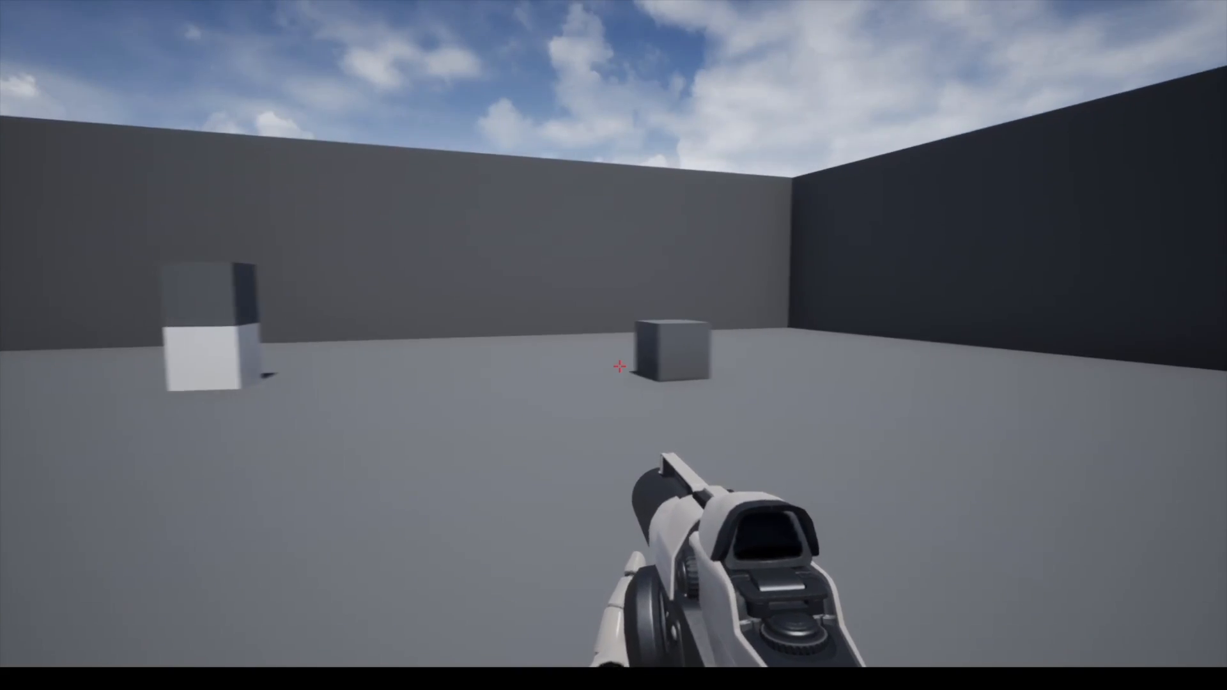
click(619, 367)
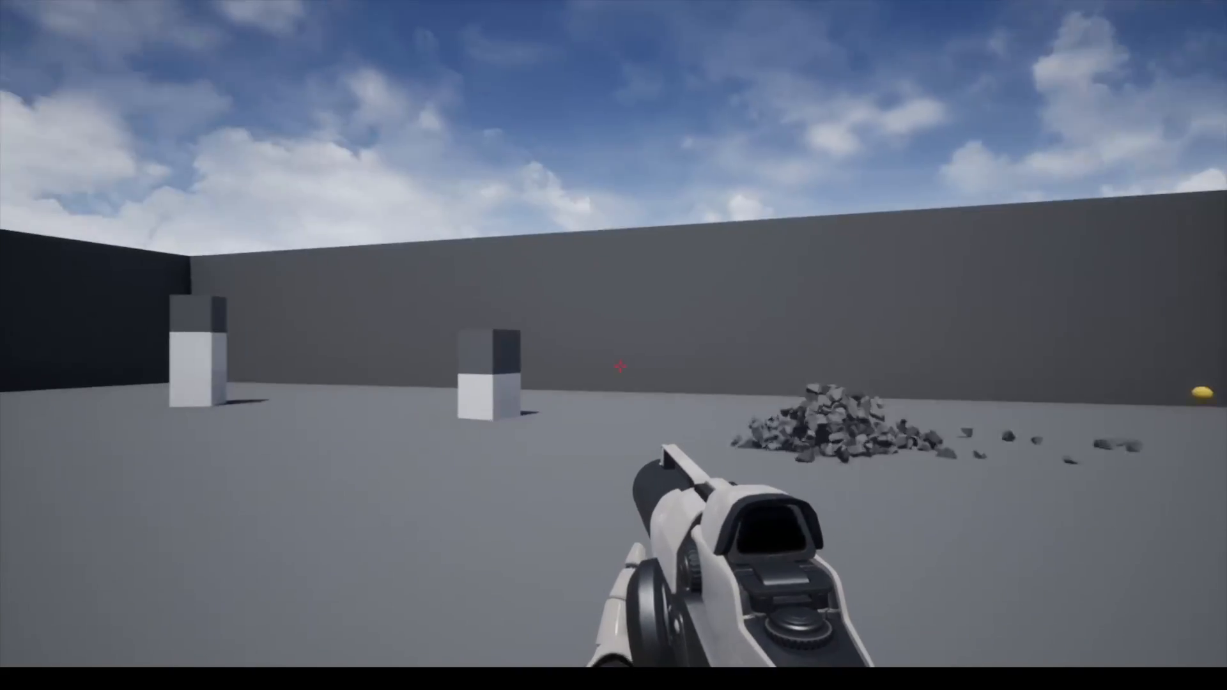
click(618, 367)
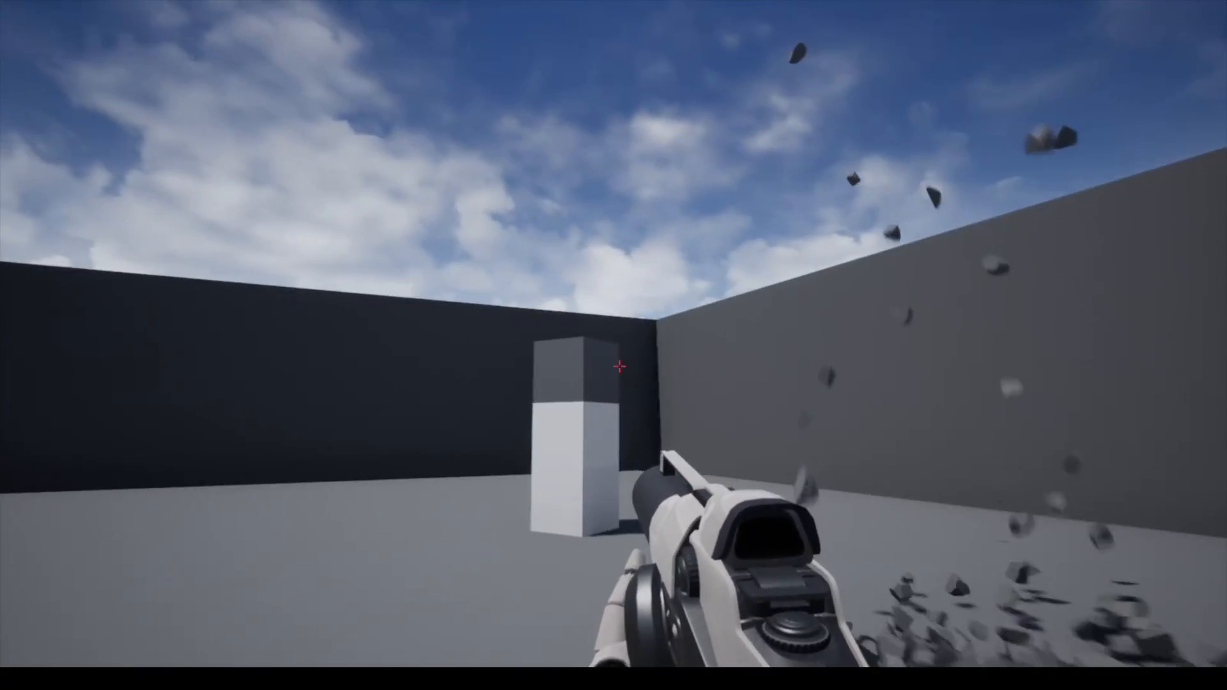
click(618, 366)
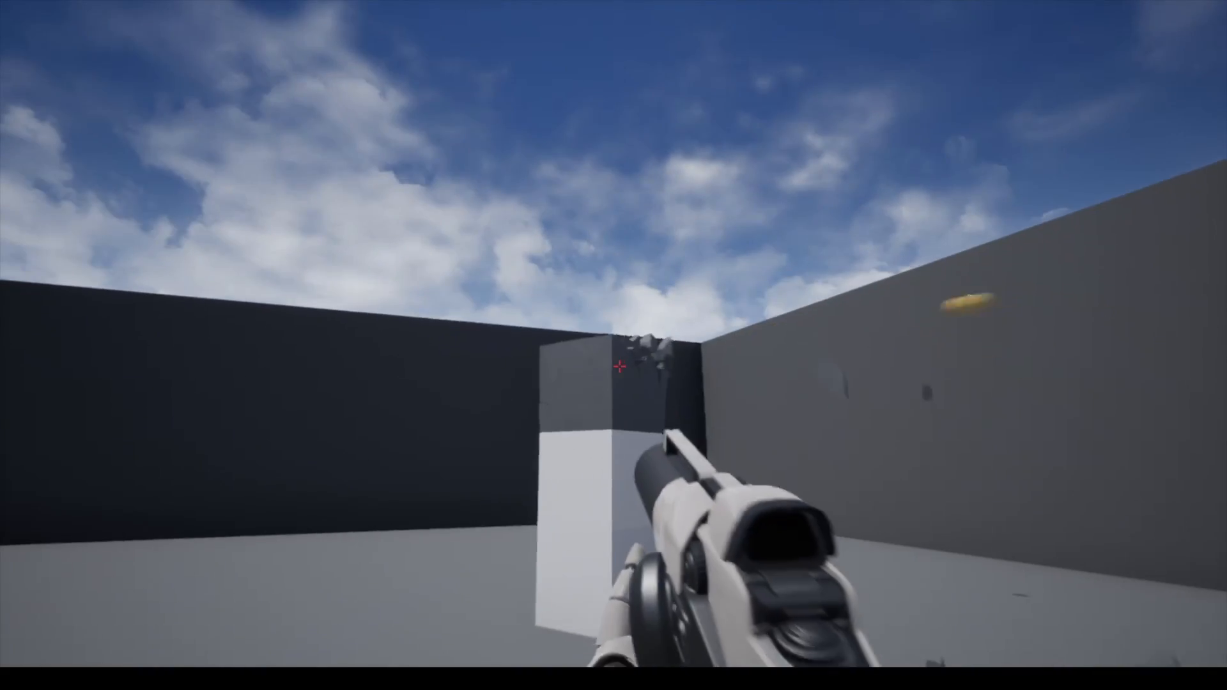
click(618, 366)
click(618, 366)
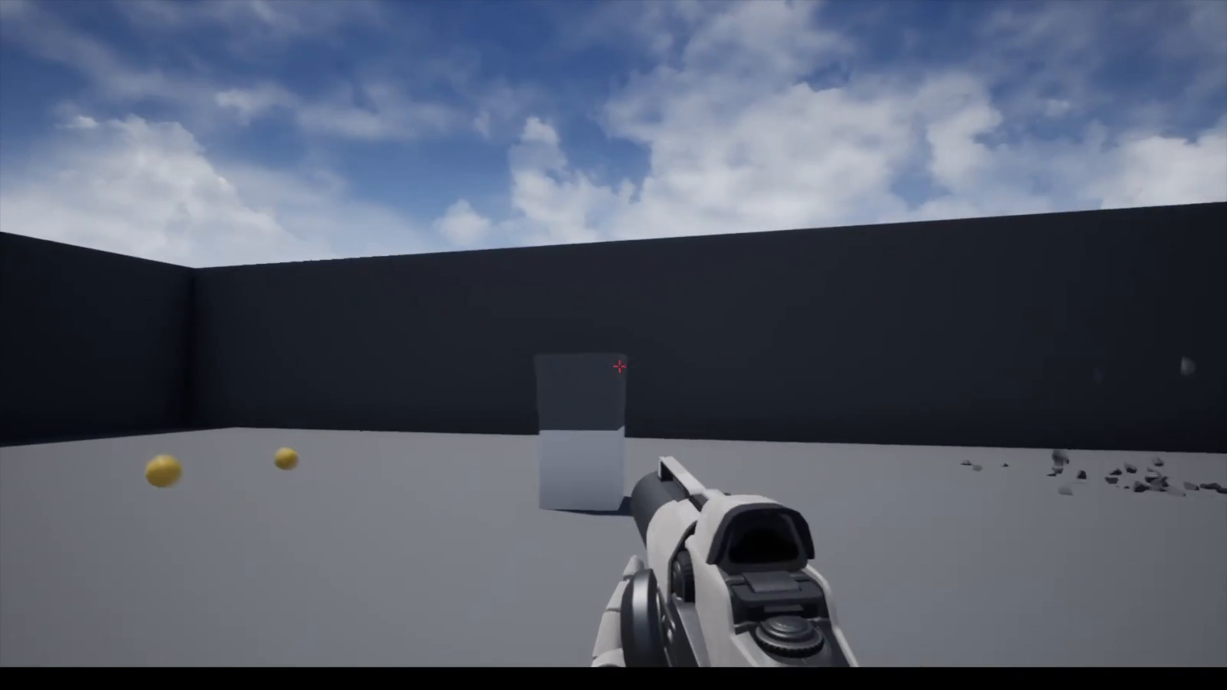
click(619, 366)
click(619, 367)
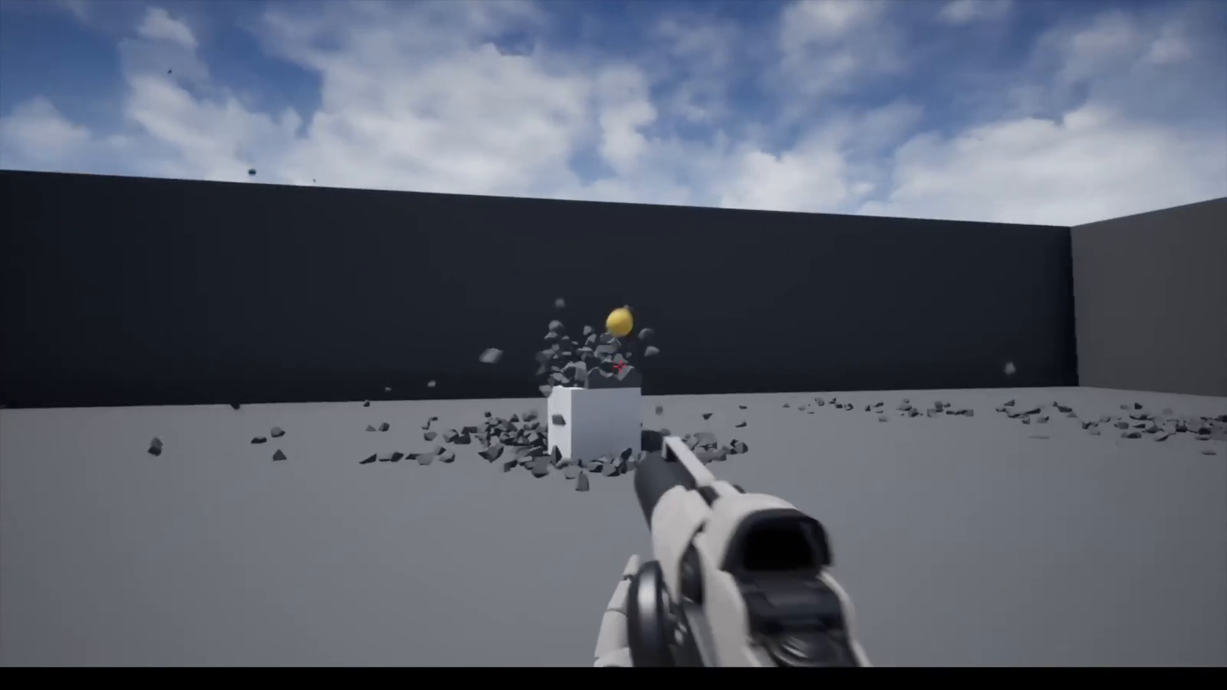